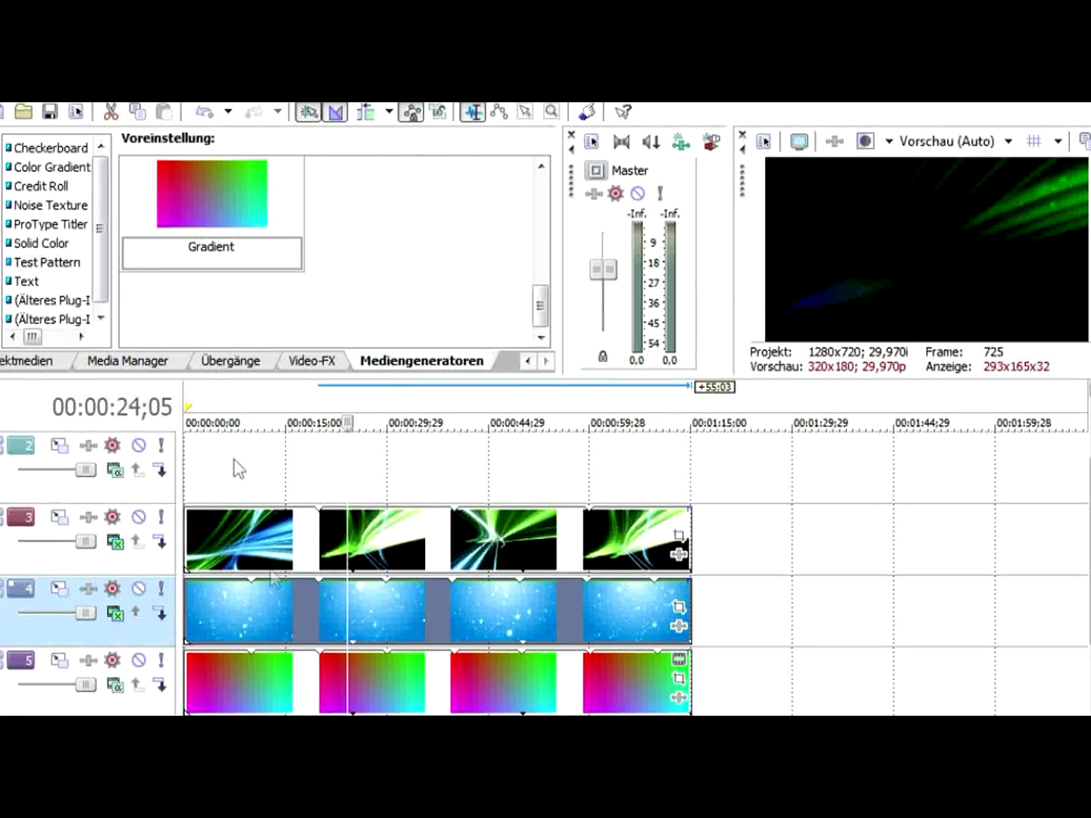
- Try the Multiplizieren (Maske) compositing mode on gradient track 5, then restore Quell-Alpha
{"action": "left_click", "coordinate": [297, 691]}
{"action": "left_click", "coordinate": [117, 696]}
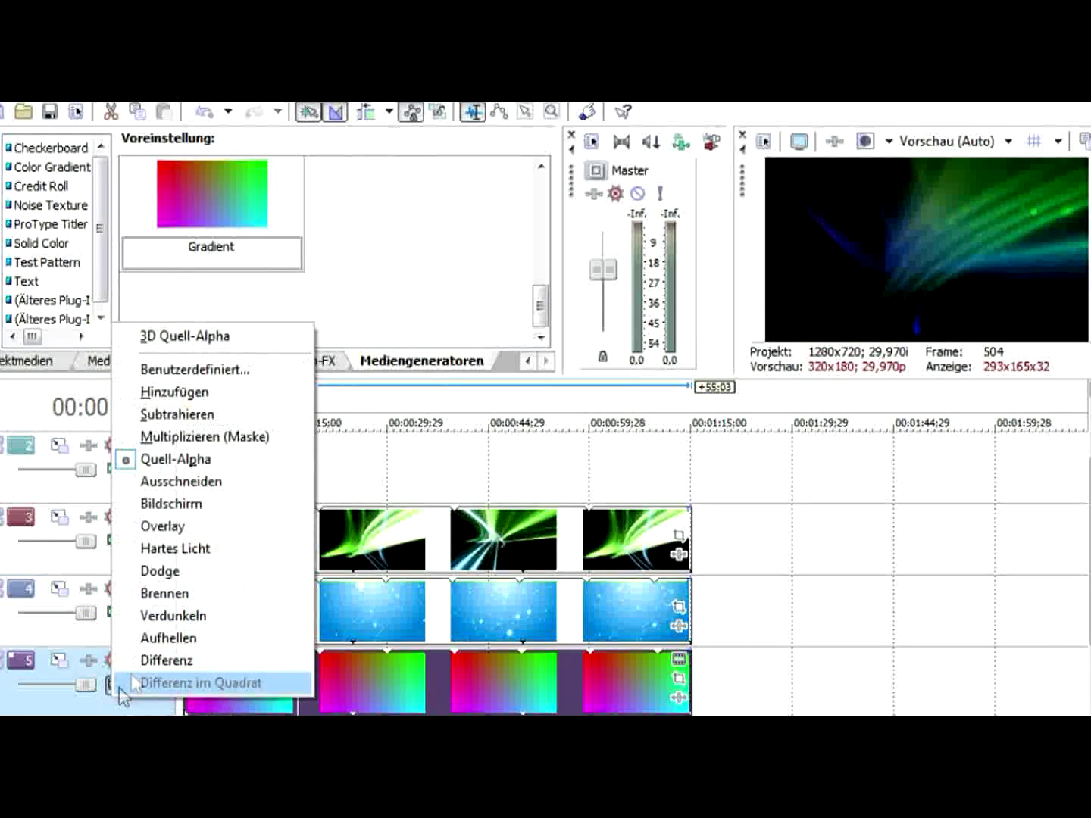
{"action": "left_click", "coordinate": [200, 439]}
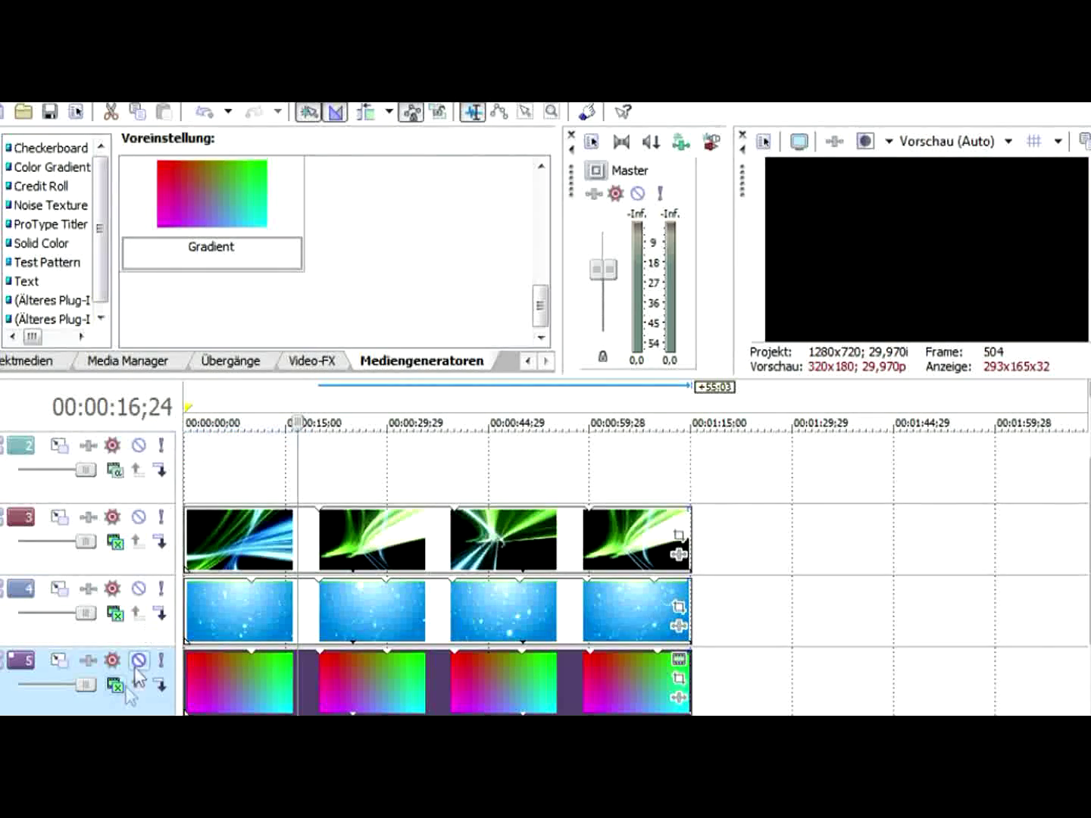
{"action": "left_click", "coordinate": [116, 685]}
{"action": "left_click", "coordinate": [188, 456]}
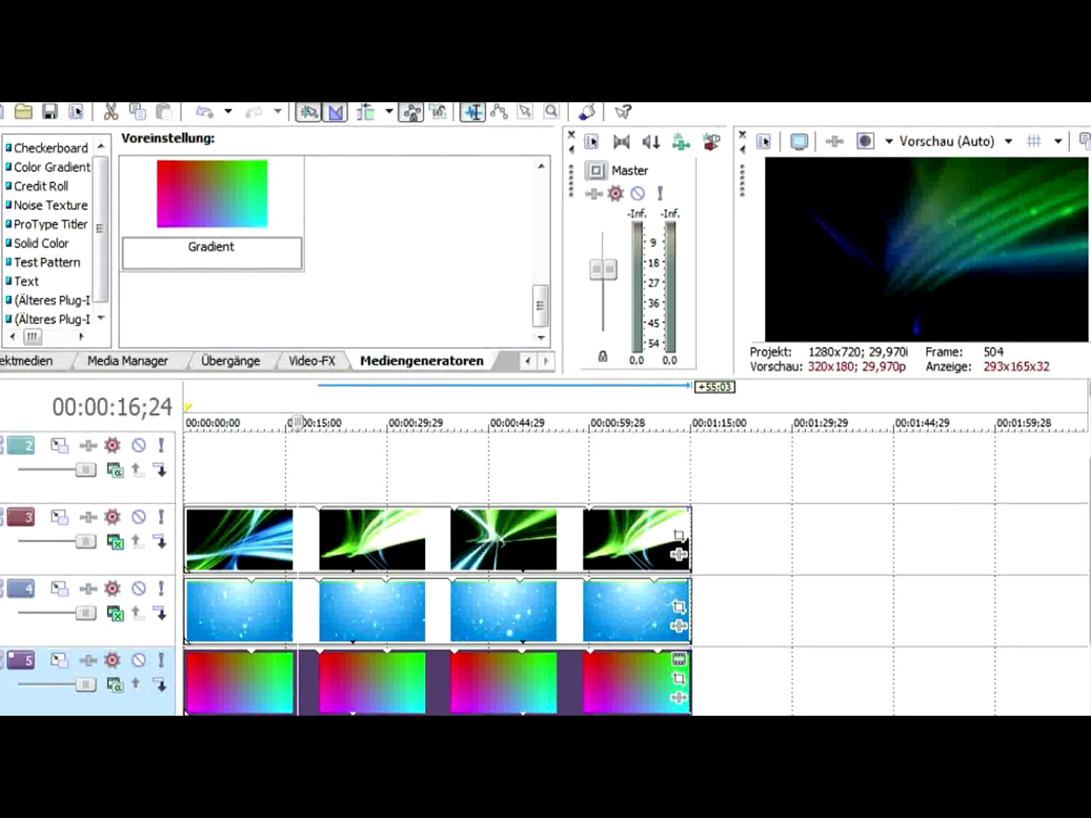
- Play the project from the beginning to preview the composited background with the text
{"action": "key", "text": "ctrl+Home"}
{"action": "key", "text": "space"}
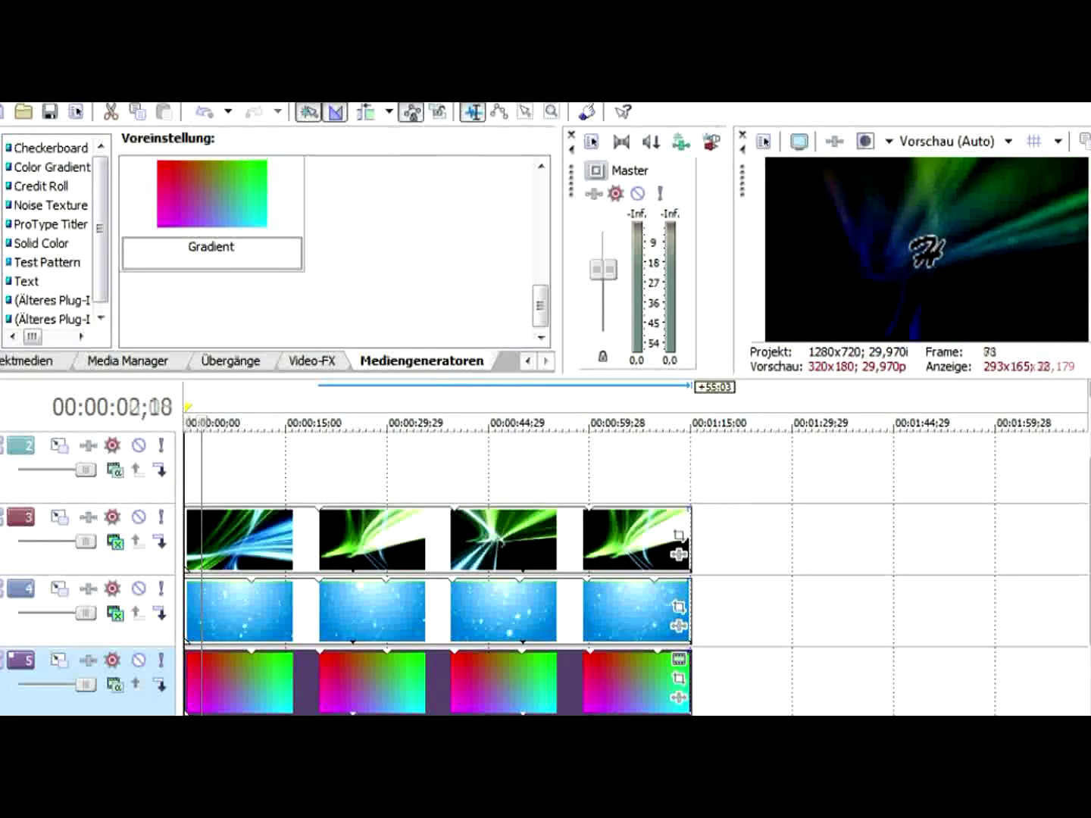
{"action": "key", "text": "space"}
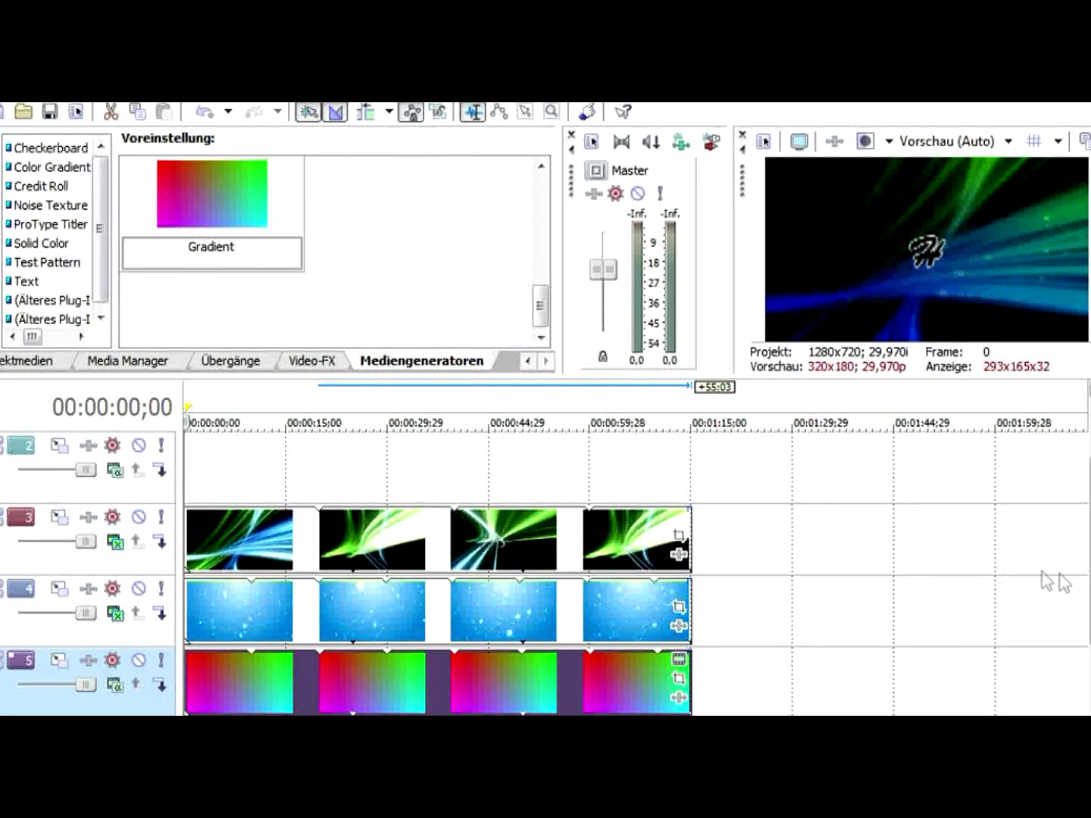
- Duplicate the empty video track below the text track five times to make room for the other letters
{"action": "scroll", "coordinate": [1083, 541], "scroll_direction": "up", "scroll_amount": 1}
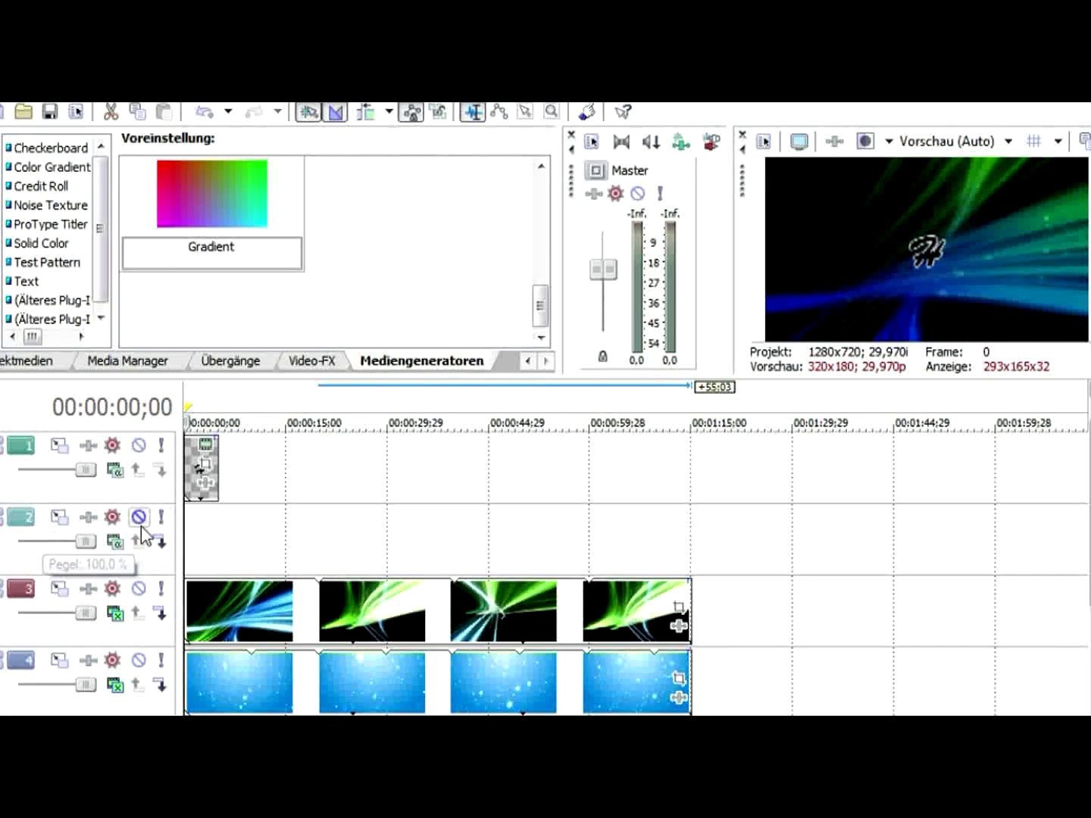
{"action": "right_click", "coordinate": [205, 538]}
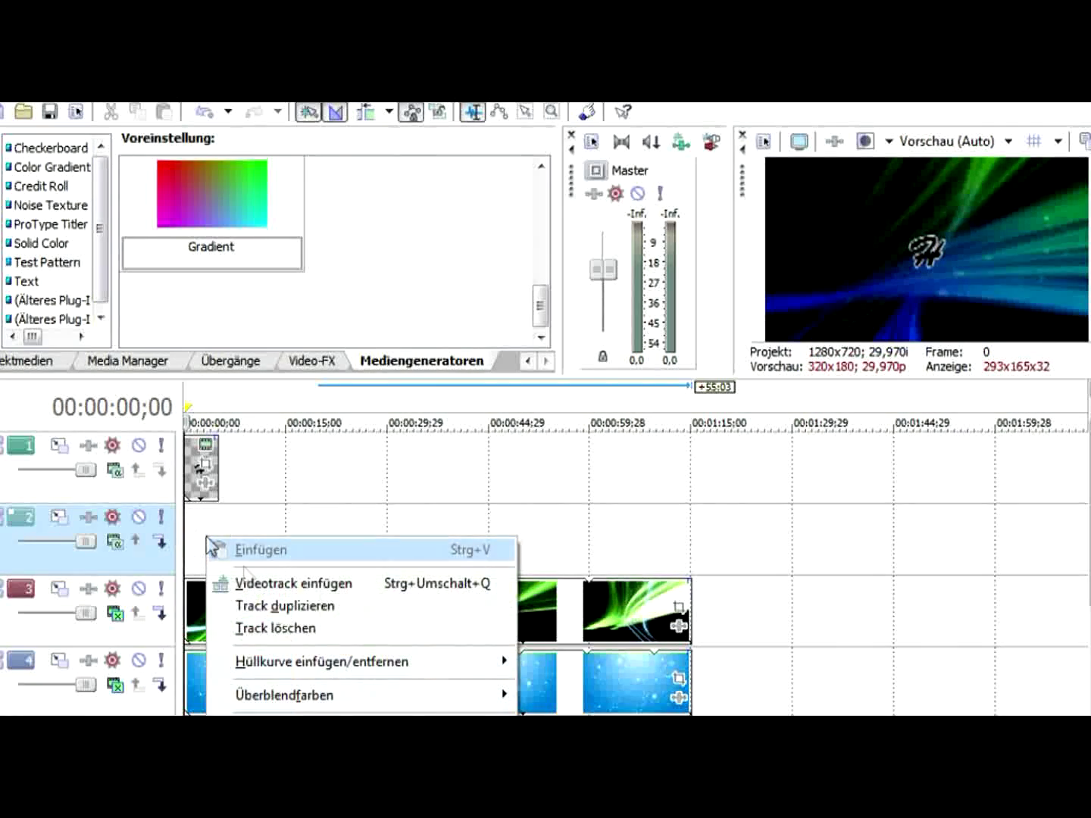
{"action": "left_click", "coordinate": [300, 604]}
{"action": "right_click", "coordinate": [301, 601]}
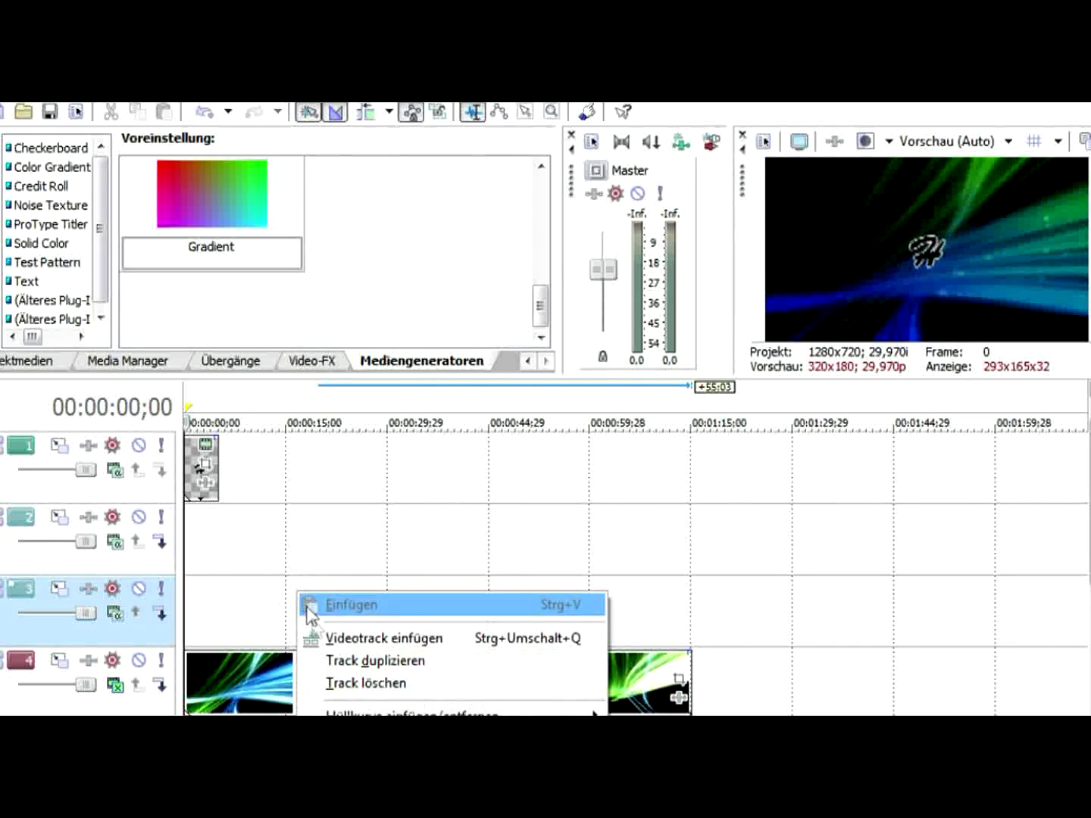
{"action": "left_click", "coordinate": [319, 652]}
{"action": "right_click", "coordinate": [319, 651]}
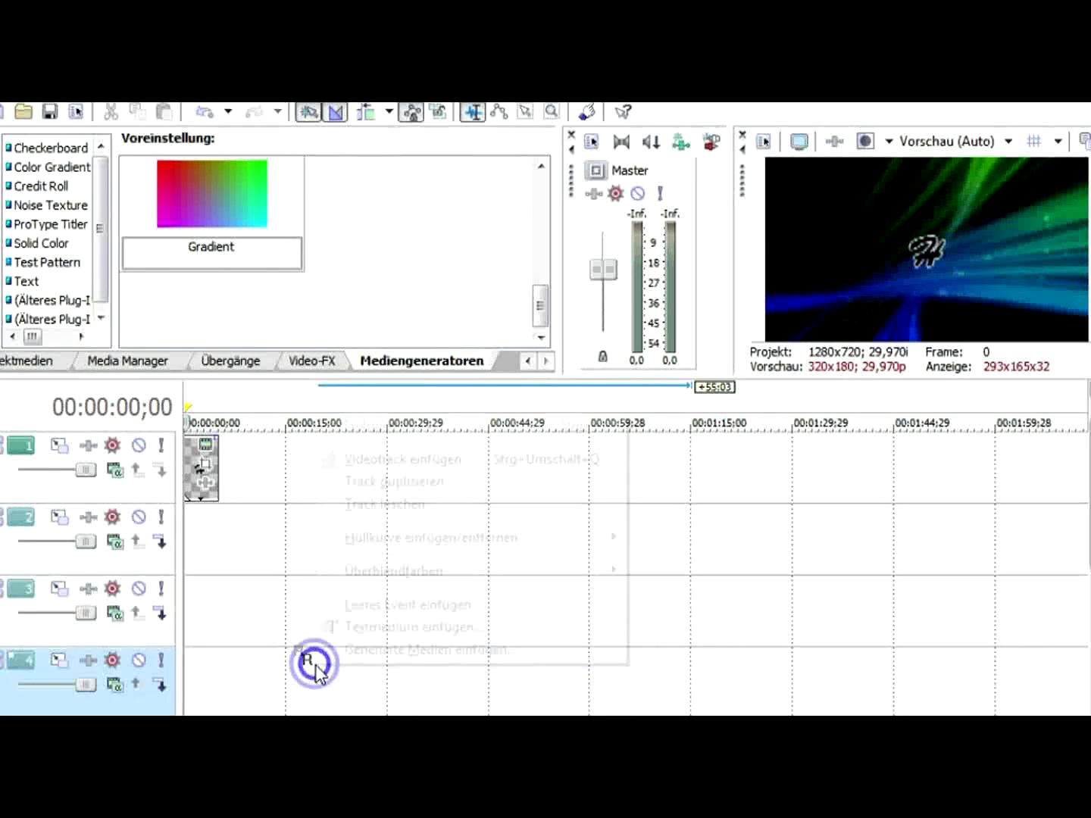
{"action": "left_click", "coordinate": [376, 482]}
{"action": "right_click", "coordinate": [311, 662]}
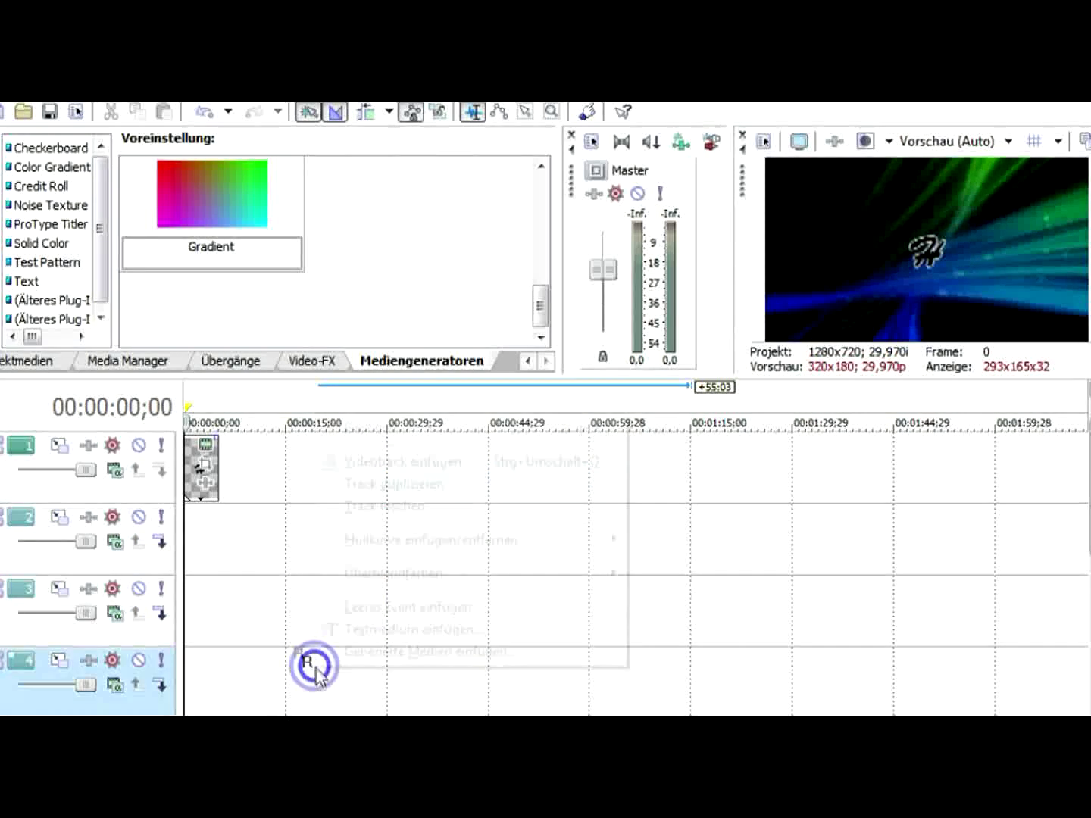
{"action": "left_click", "coordinate": [409, 481]}
{"action": "right_click", "coordinate": [287, 682]}
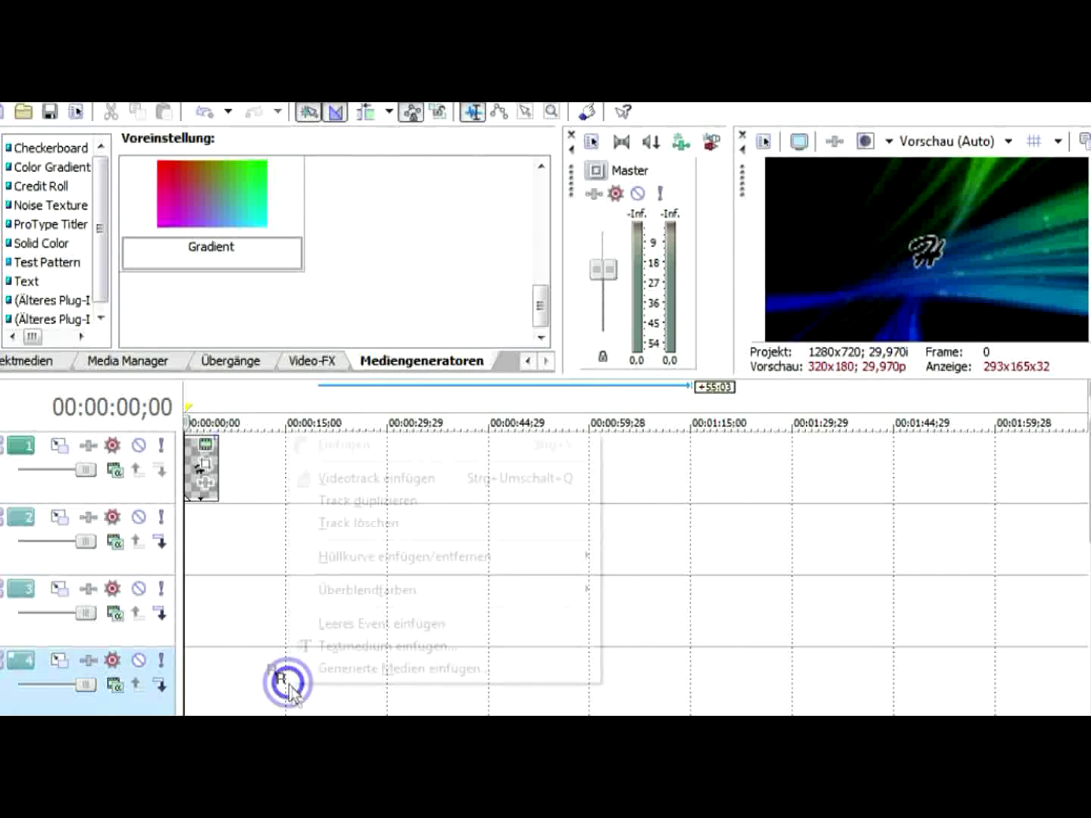
{"action": "left_click", "coordinate": [420, 501]}
- Copy the "H" text event from track 1 and paste it onto track 2 at about 00:00:03;03 as a new source media copy
{"action": "left_click", "coordinate": [201, 486]}
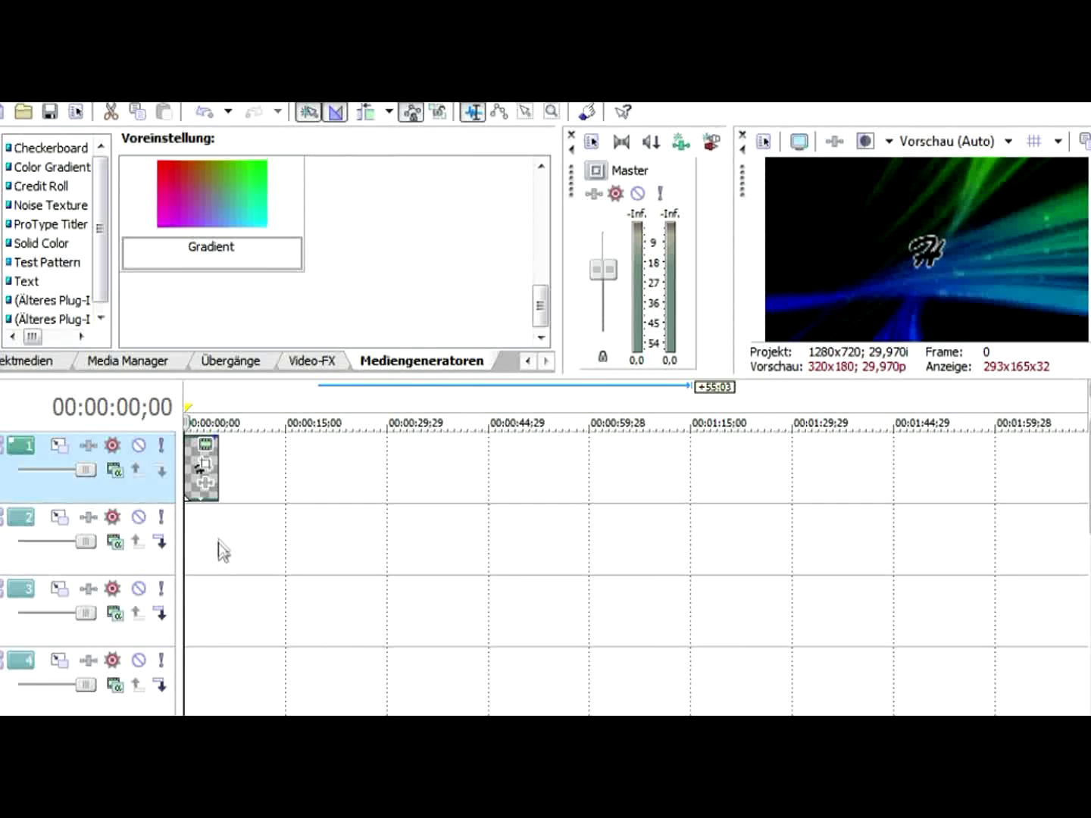
{"action": "right_click", "coordinate": [196, 472]}
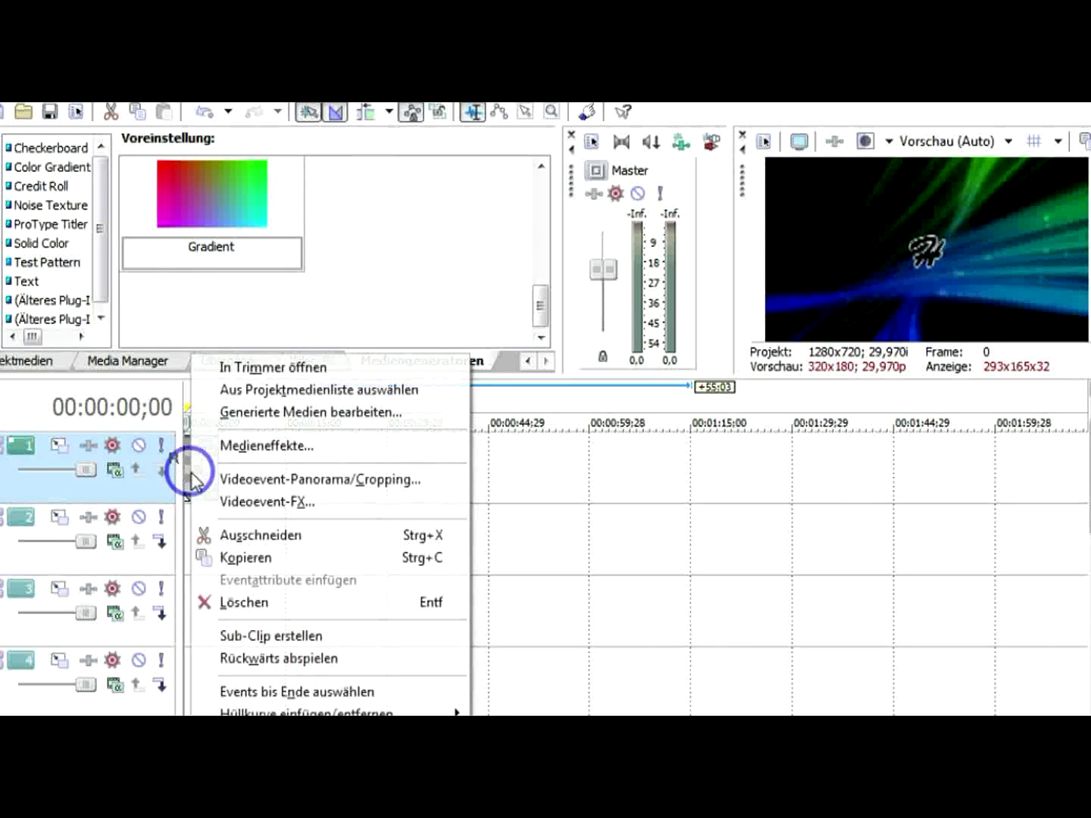
{"action": "left_click", "coordinate": [223, 557]}
{"action": "left_click", "coordinate": [208, 536]}
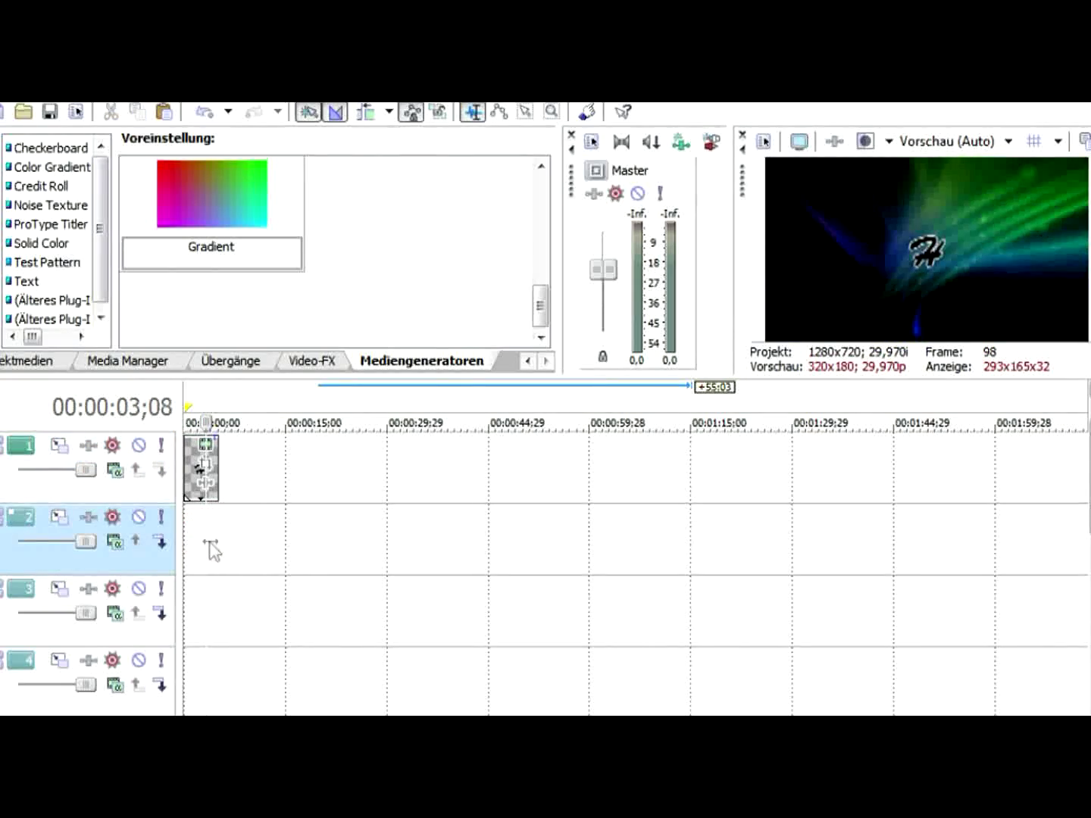
{"action": "right_click", "coordinate": [206, 545]}
{"action": "left_click", "coordinate": [228, 555]}
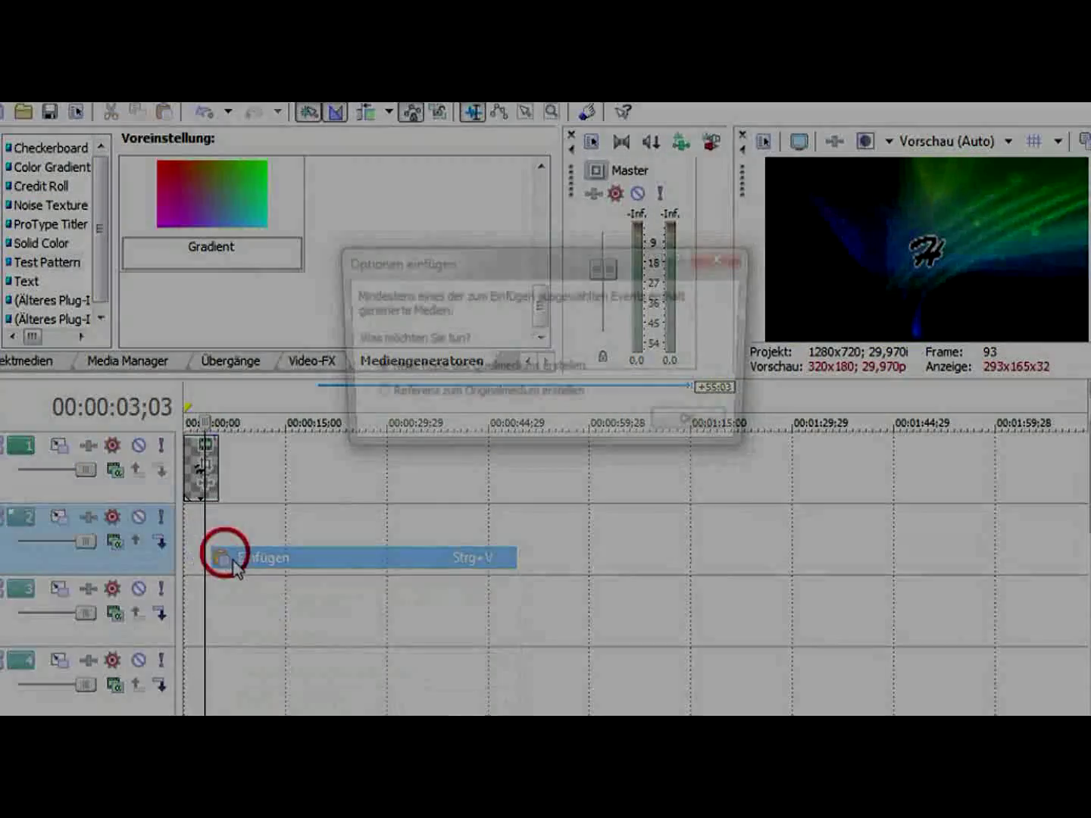
{"action": "left_click", "coordinate": [690, 423]}
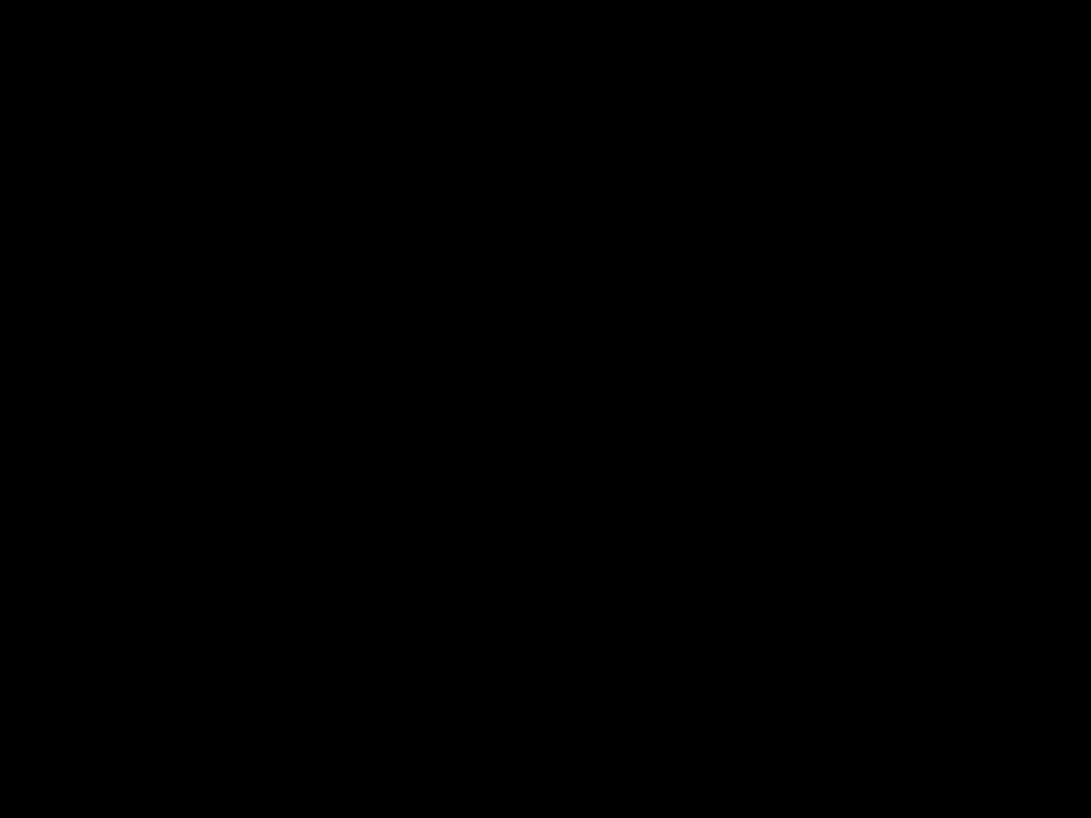
- Extend the text event on track 1 to end at about 00:01:15;04, level with the background clips
{"action": "left_click_drag", "start_coordinate": [402, 486], "coordinate": [689, 483]}
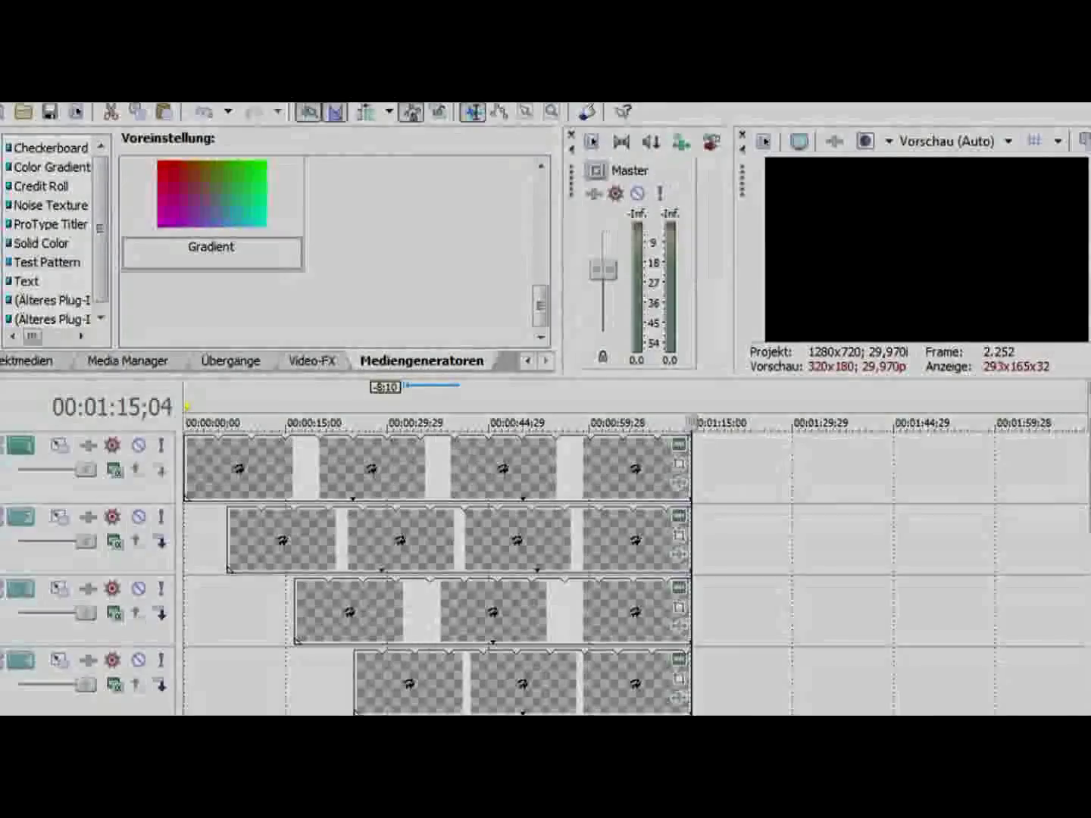
{"action": "left_click", "coordinate": [413, 424]}
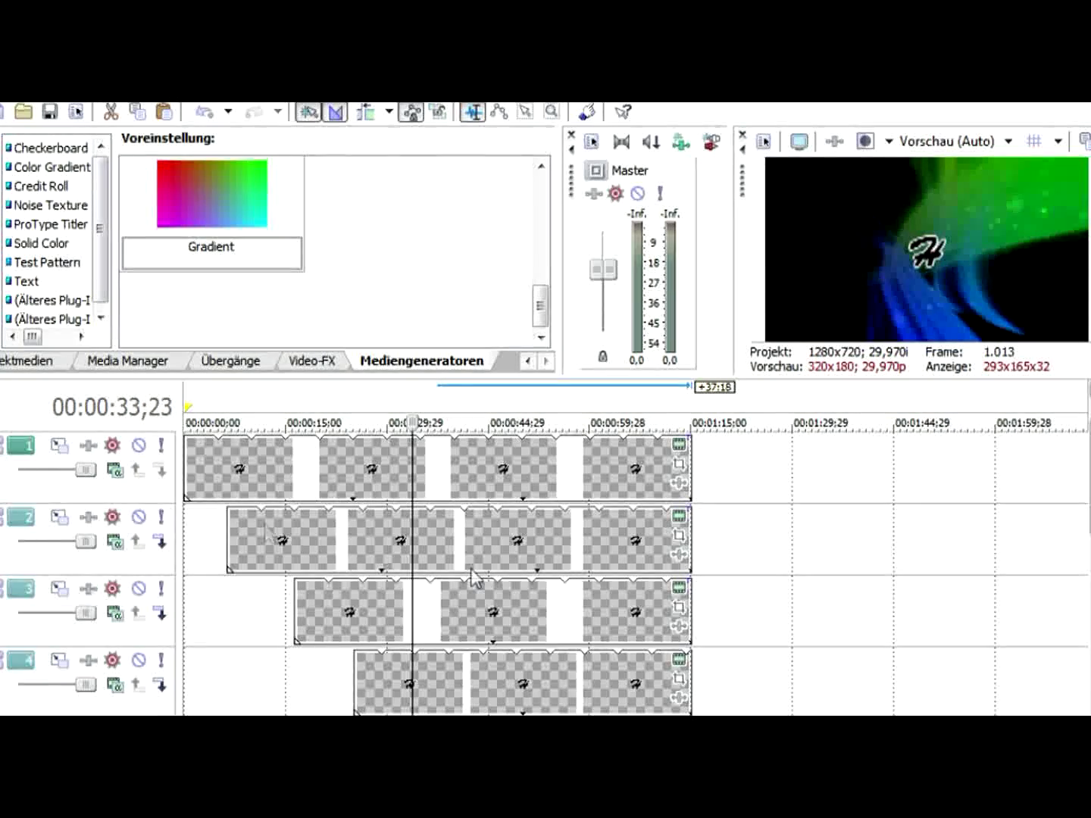
- Replace the text of the event on track 2 with "a"
{"action": "left_click", "coordinate": [244, 525]}
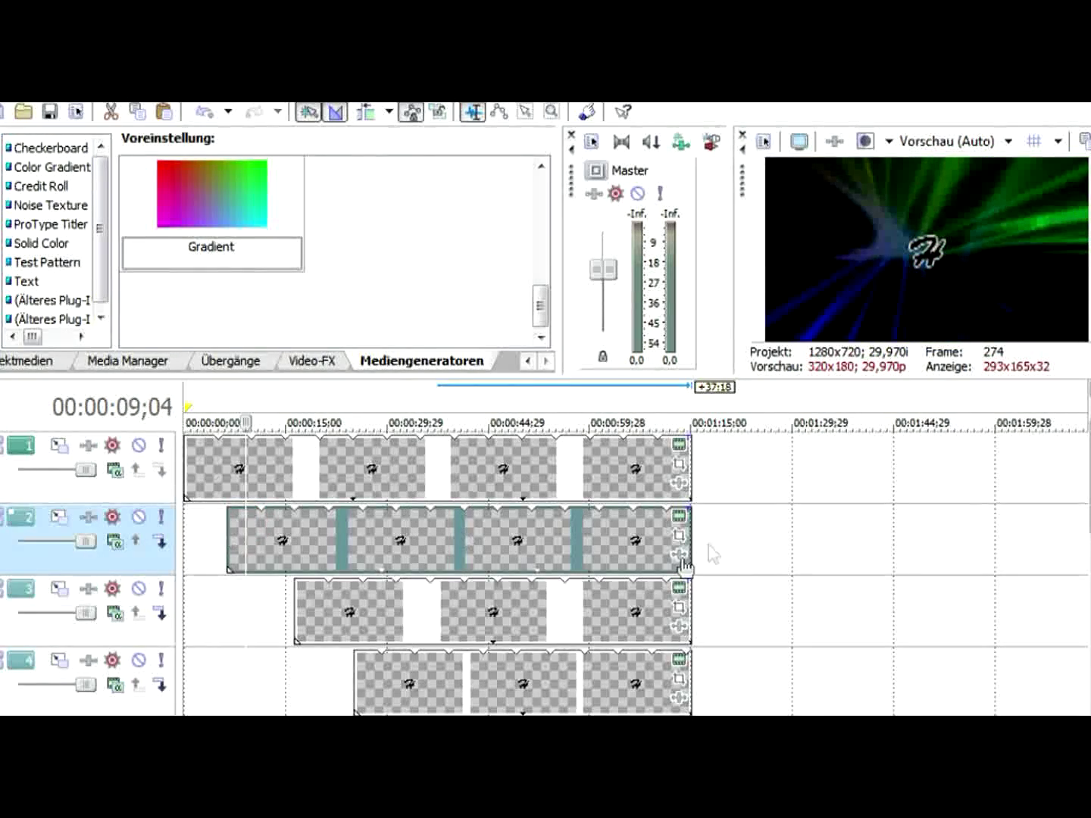
{"action": "left_click", "coordinate": [679, 520]}
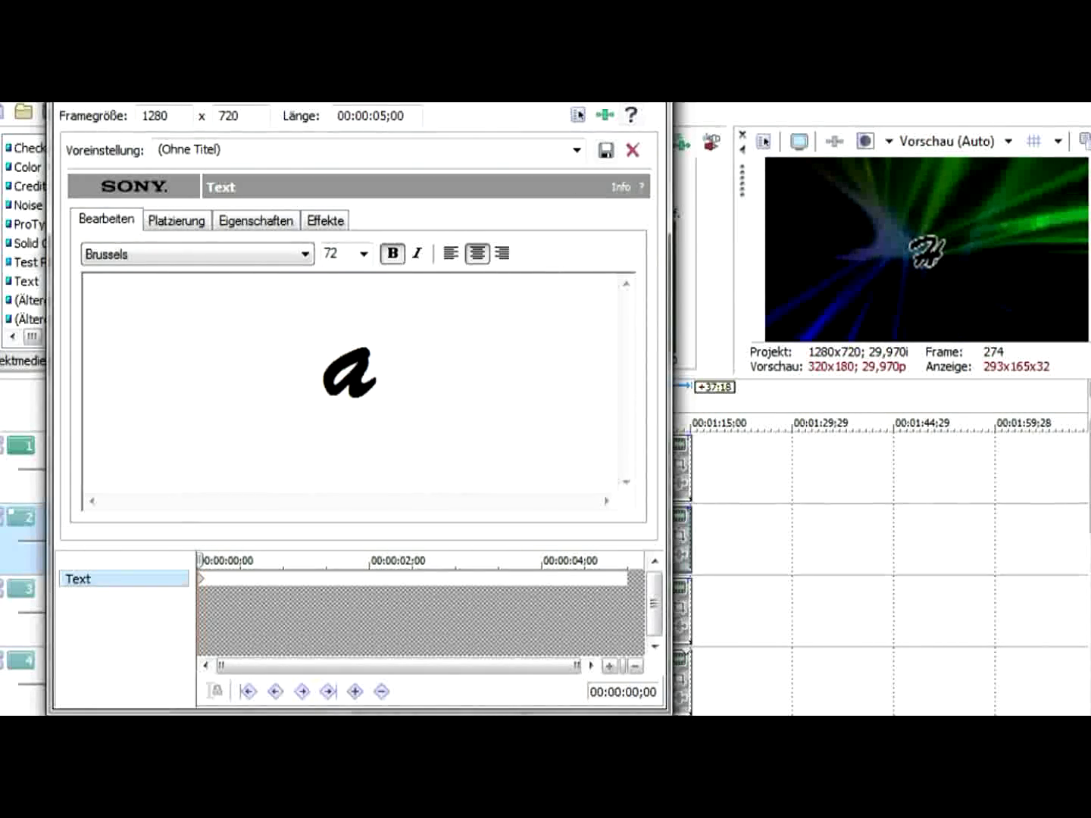
{"action": "key", "text": "alt+F4"}
- Replace the text of the event on track 3 with "l"
{"action": "left_click", "coordinate": [482, 592]}
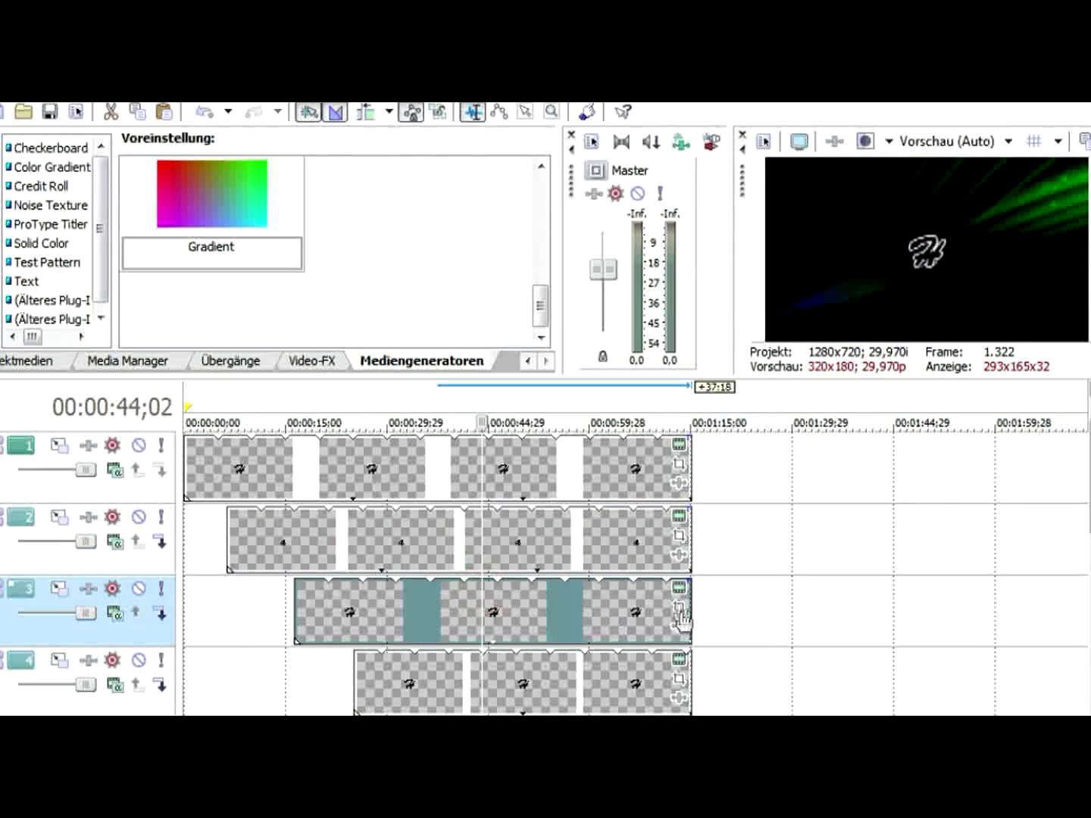
{"action": "left_click", "coordinate": [678, 588]}
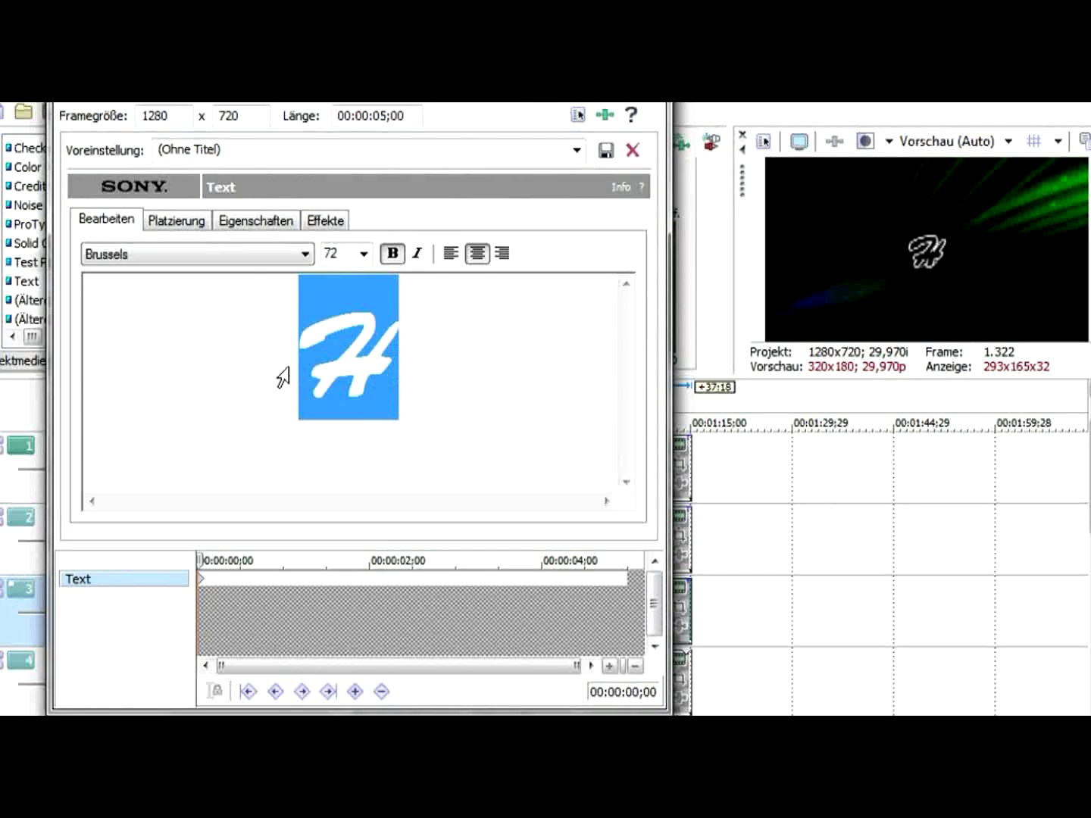
{"action": "type", "text": "l"}
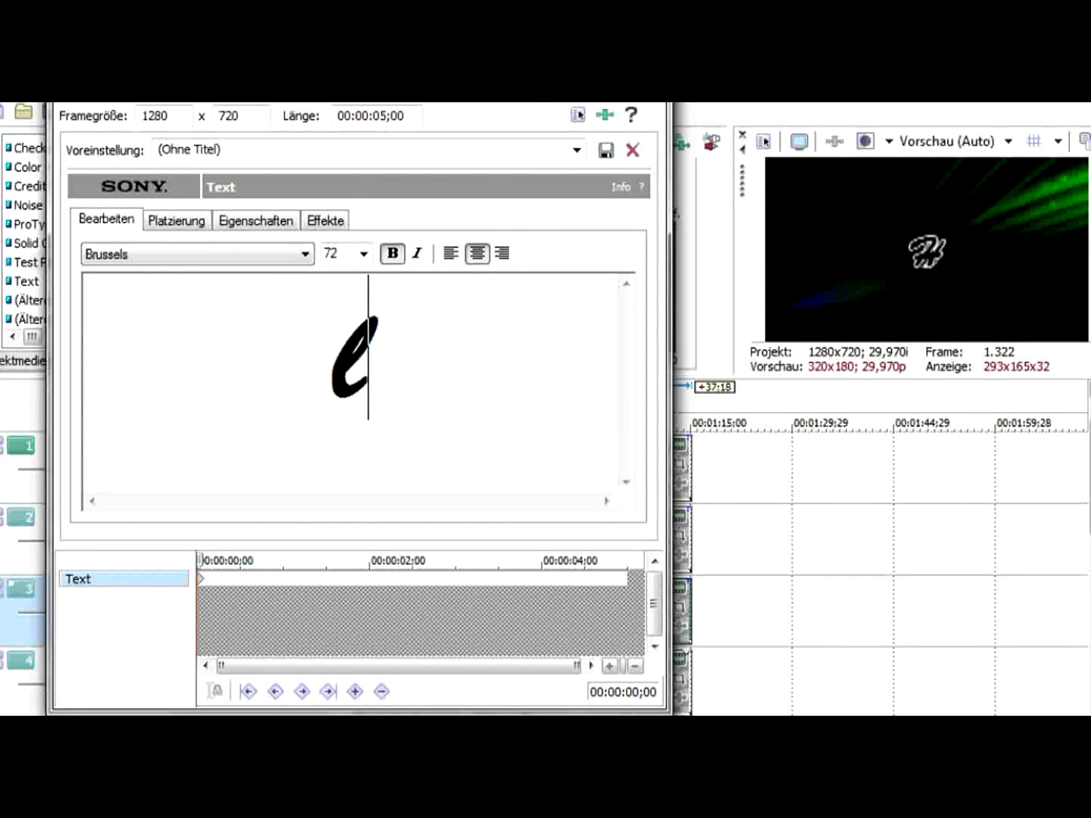
{"action": "key", "text": "alt+F4"}
- Replace the text of the event on track 4 with "l"
{"action": "left_click", "coordinate": [512, 678]}
{"action": "left_click", "coordinate": [678, 658]}
{"action": "double_click", "coordinate": [406, 344]}
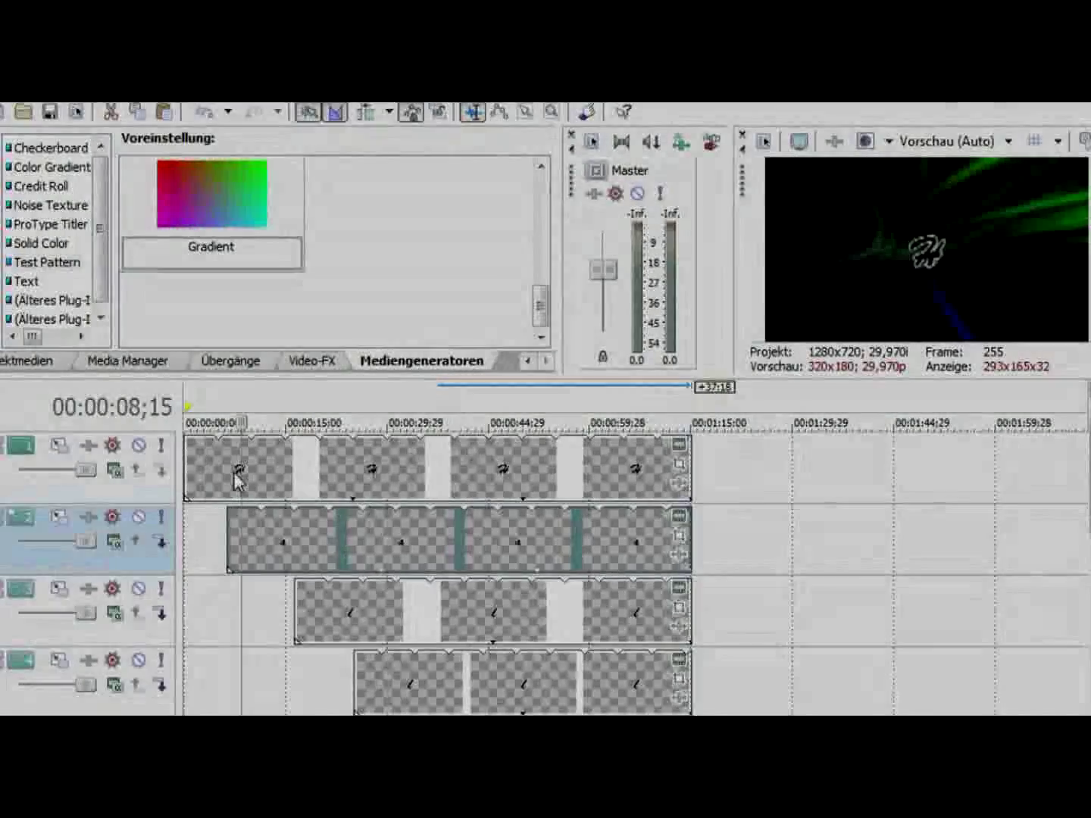
- Shift the "H" on track 1 horizontally with track motion to X -292,33
{"action": "left_click", "coordinate": [228, 466]}
{"action": "left_click", "coordinate": [85, 441]}
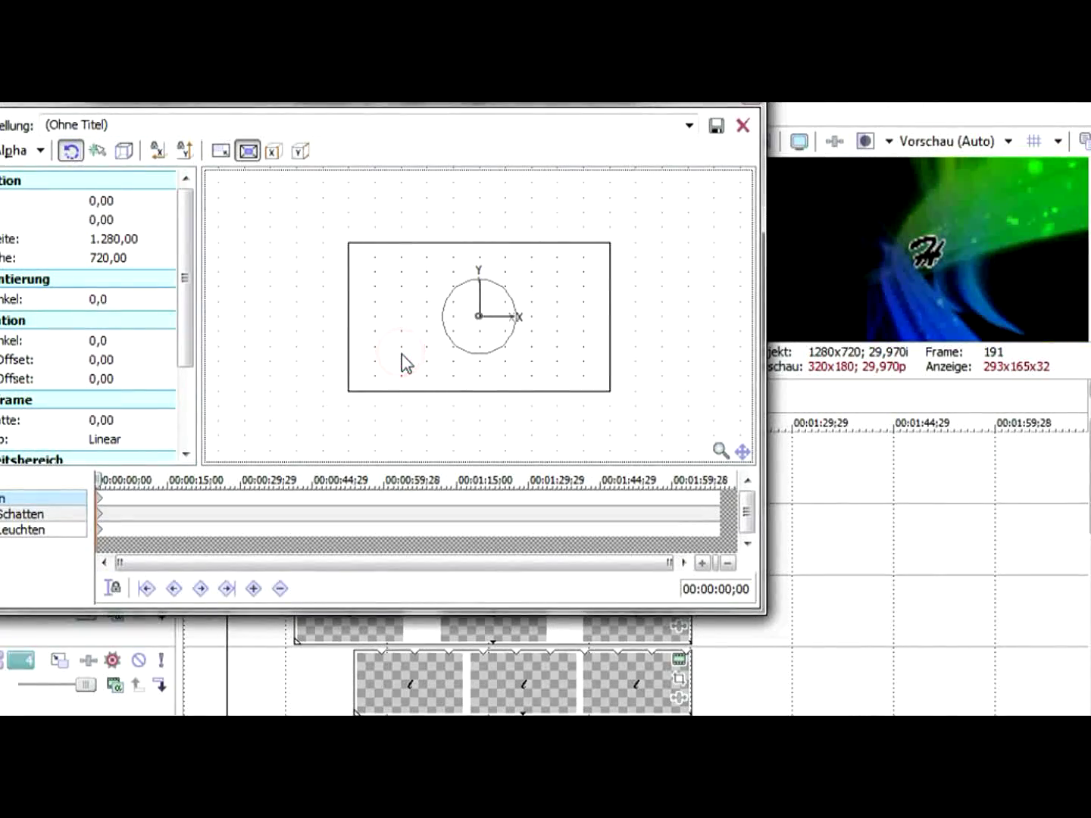
{"action": "left_click_drag", "start_coordinate": [405, 364], "coordinate": [402, 364]}
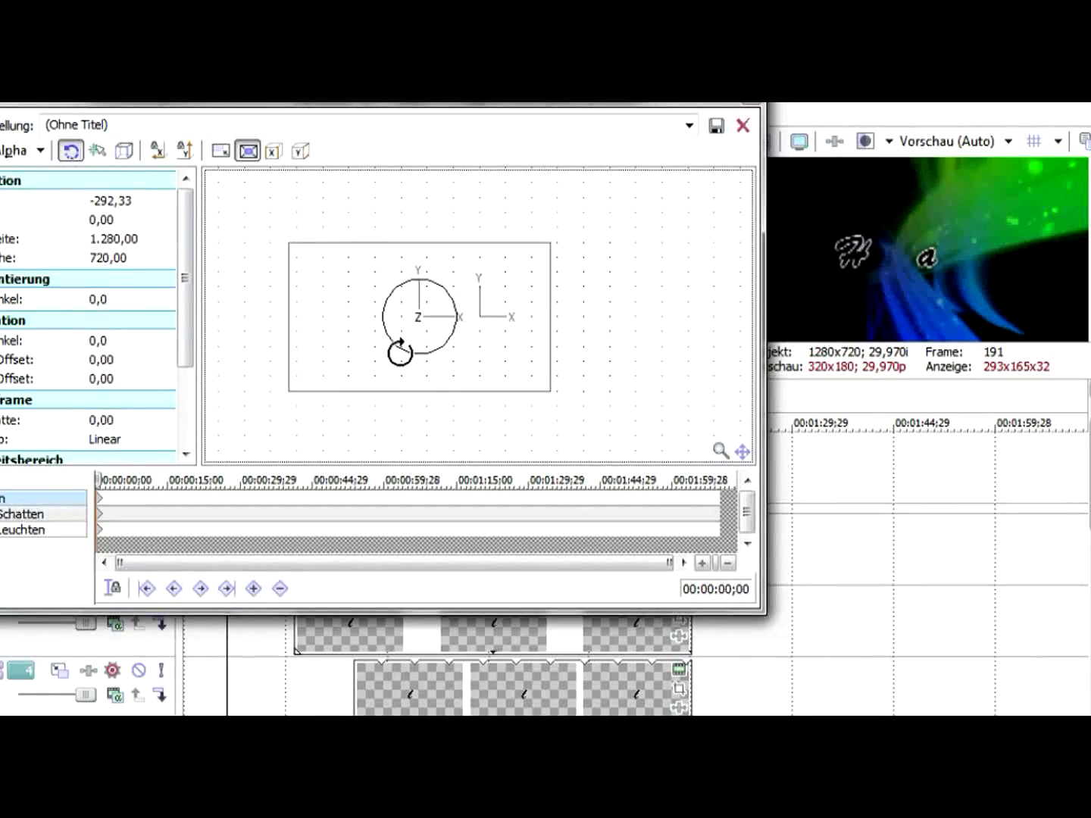
{"action": "left_click", "coordinate": [743, 126]}
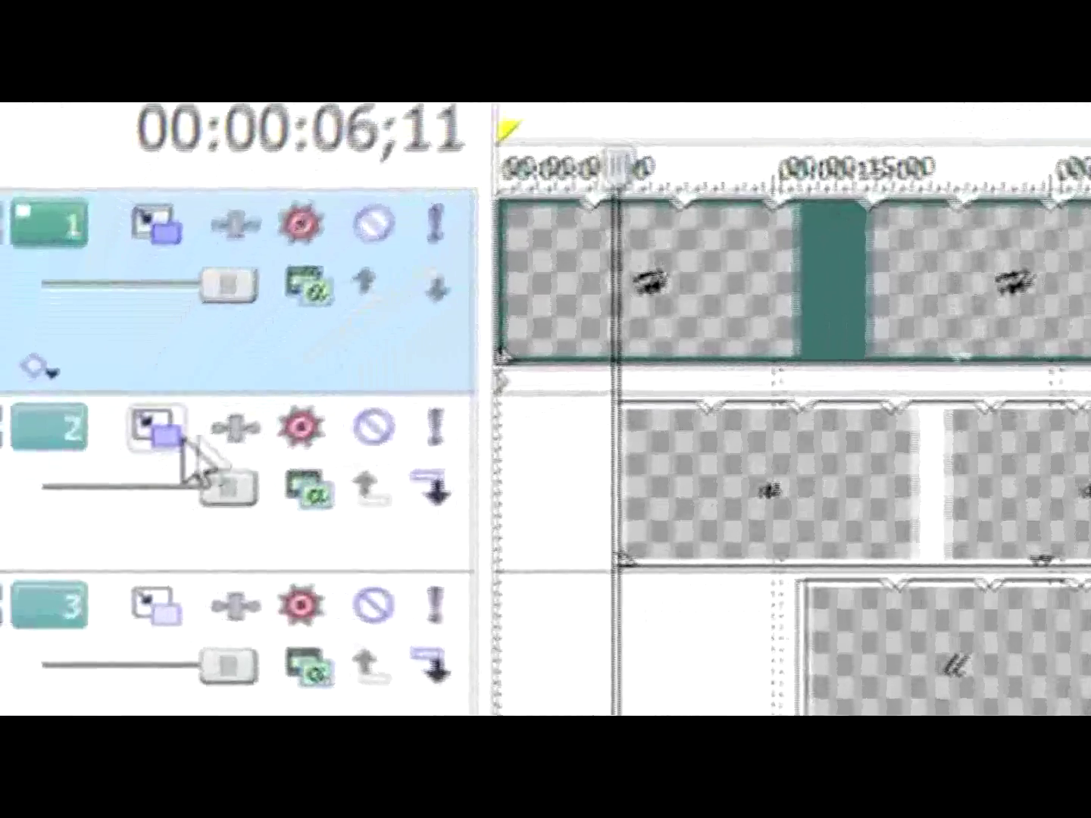
- Reposition the "a" on track 2 with track motion
{"action": "left_click", "coordinate": [59, 528]}
{"action": "left_click", "coordinate": [541, 361]}
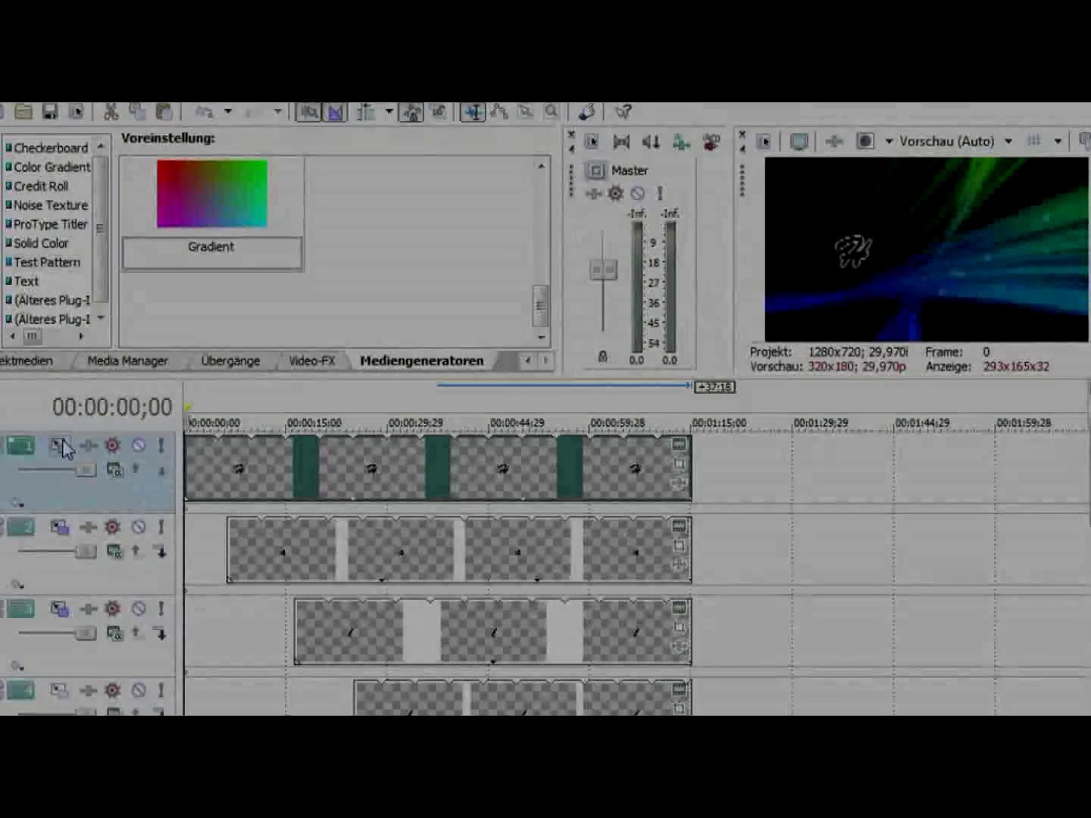
{"action": "left_click", "coordinate": [60, 445]}
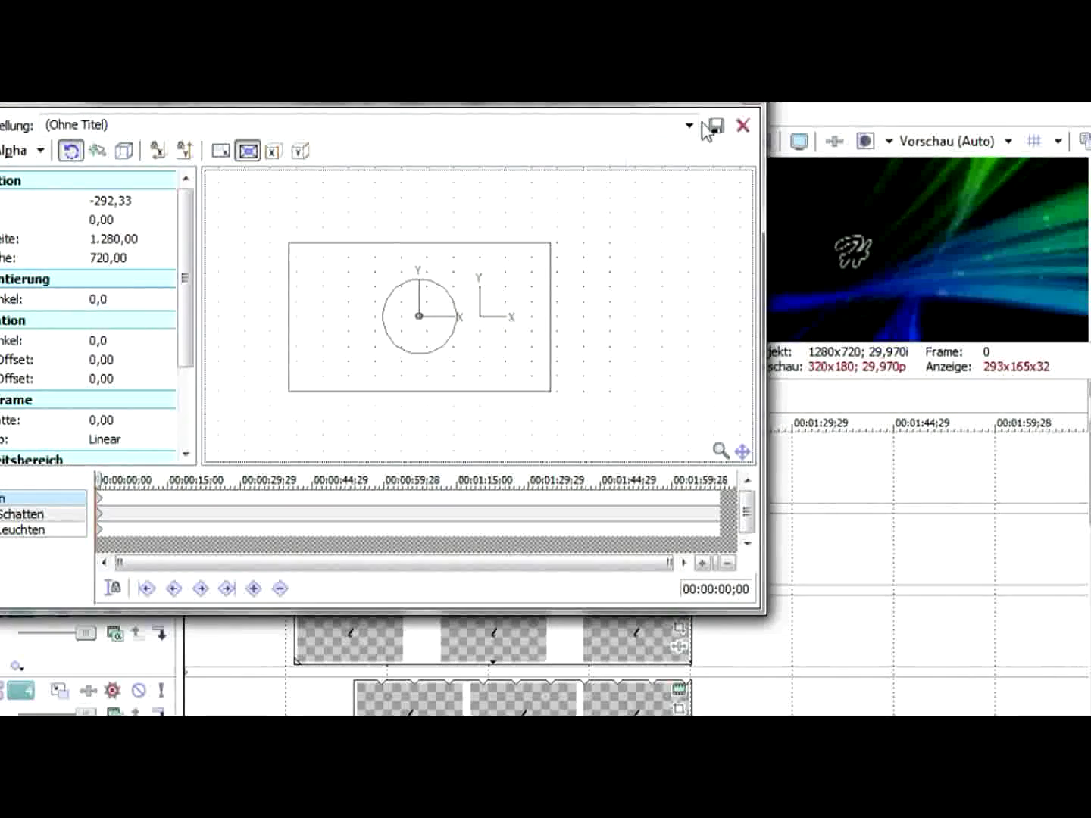
{"action": "left_click", "coordinate": [742, 125]}
- Set the compositing mode of the letter tracks to 3D Quell-Alpha
{"action": "left_click", "coordinate": [114, 633]}
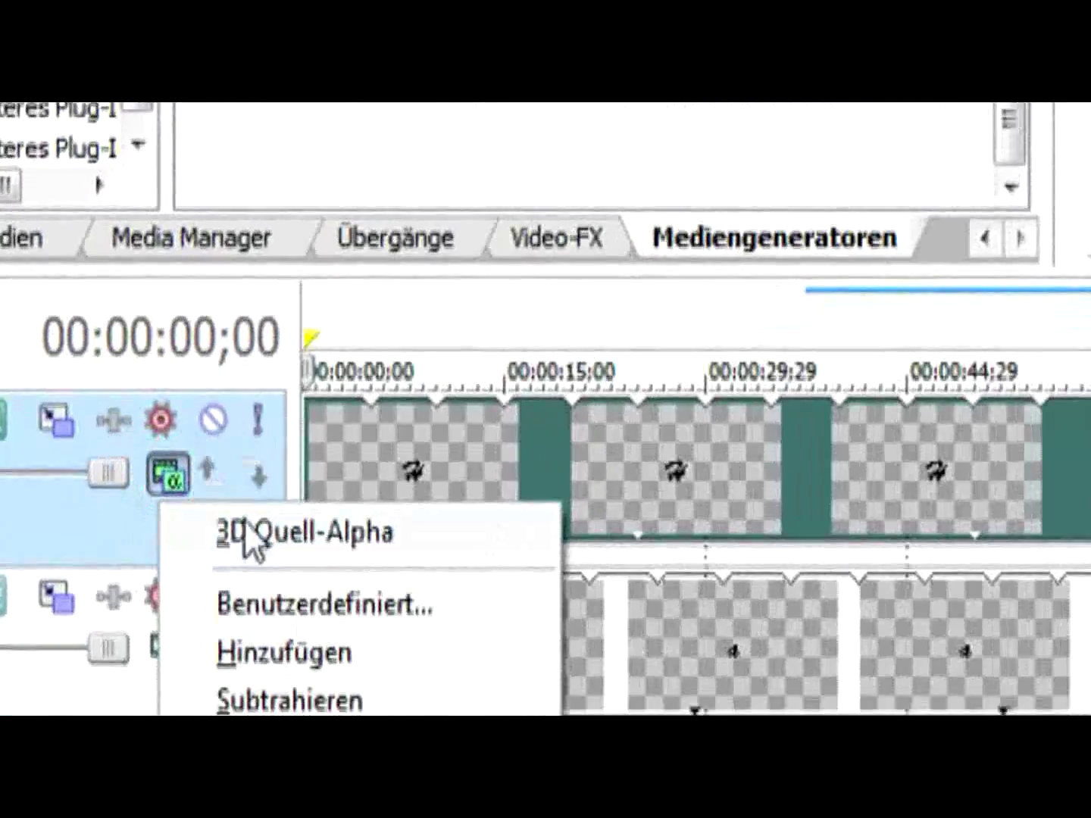
{"action": "left_click", "coordinate": [148, 659]}
{"action": "left_click", "coordinate": [167, 592]}
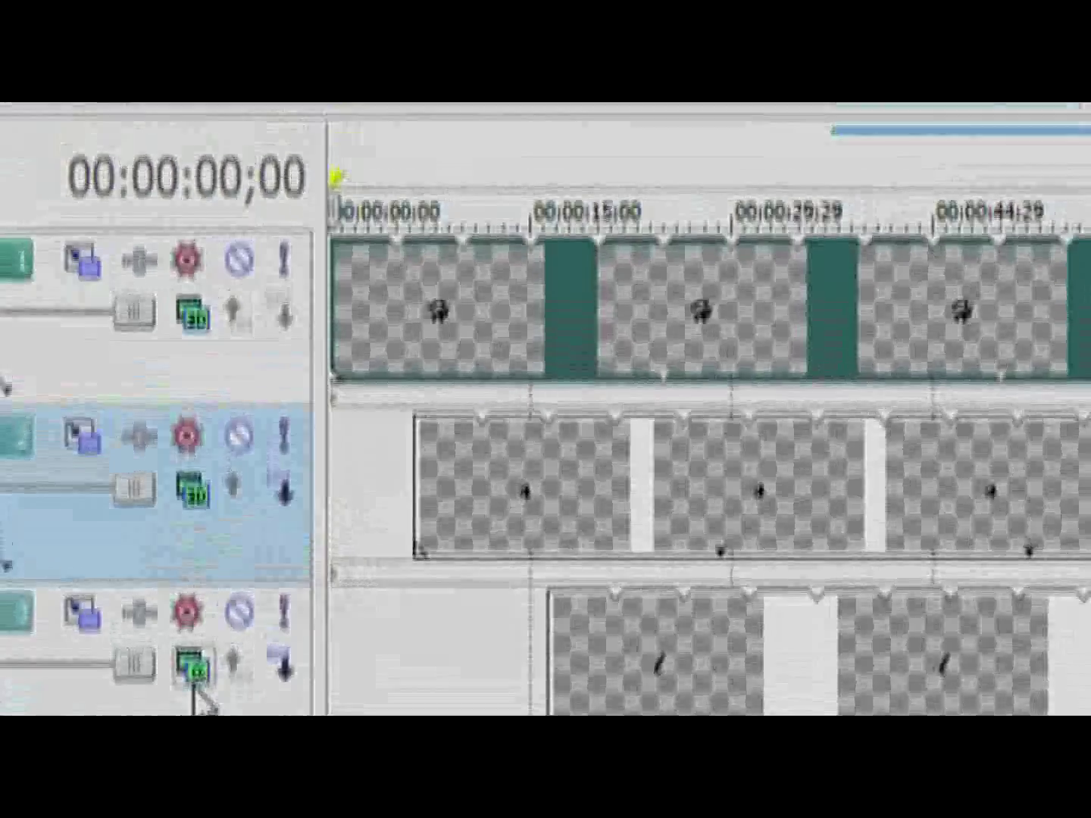
{"action": "left_click", "coordinate": [190, 674]}
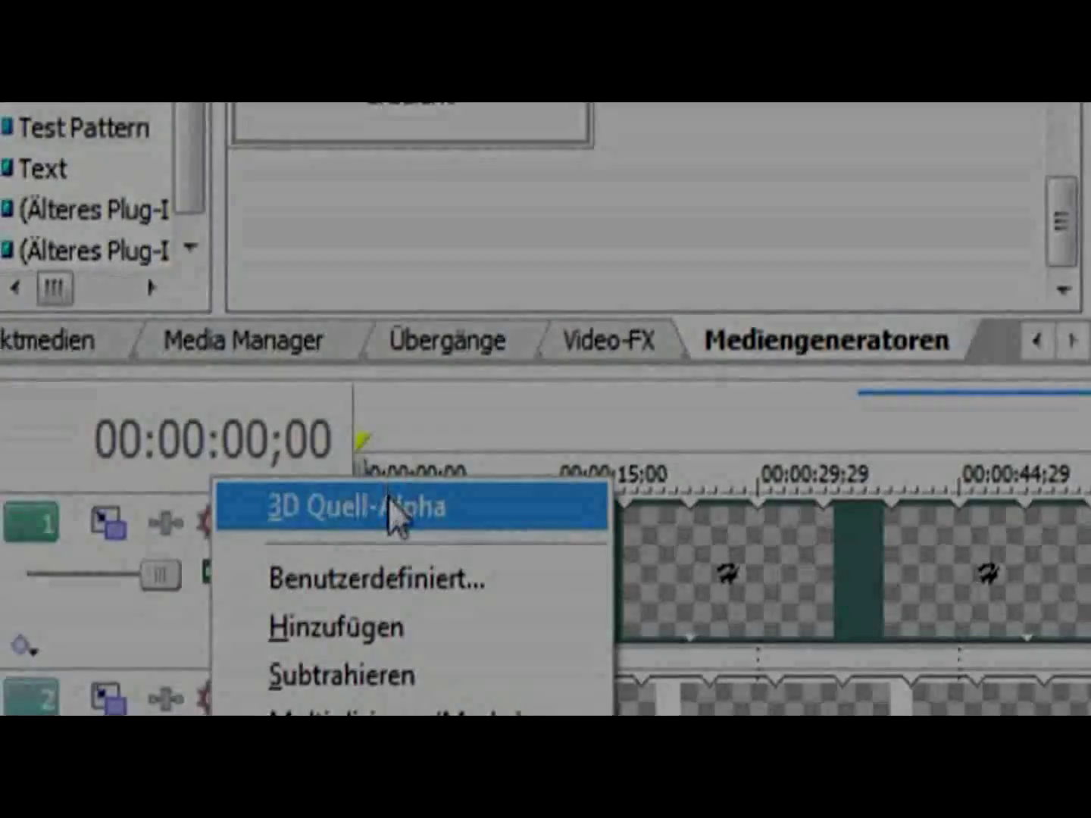
{"action": "left_click", "coordinate": [389, 507]}
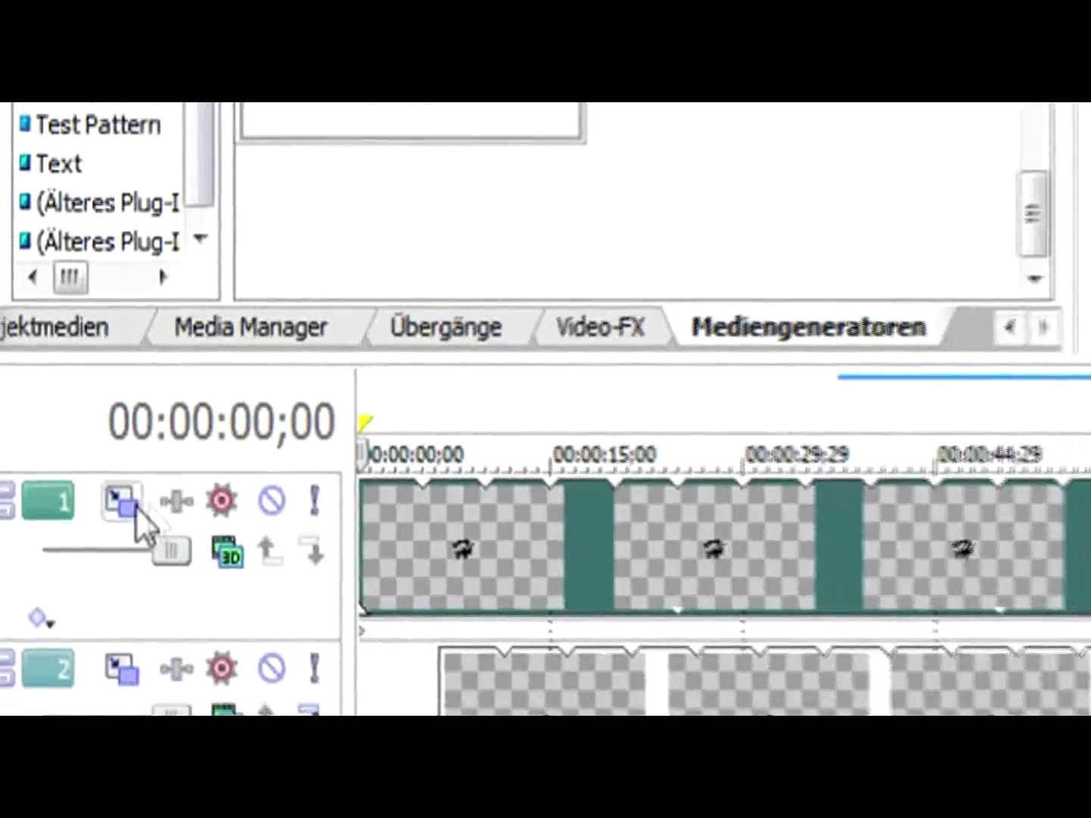
- Move the "H" on track 1 in 3D track motion to about X -953,04 and Y -432,00 at 00:00:00;00
{"action": "left_click", "coordinate": [113, 519]}
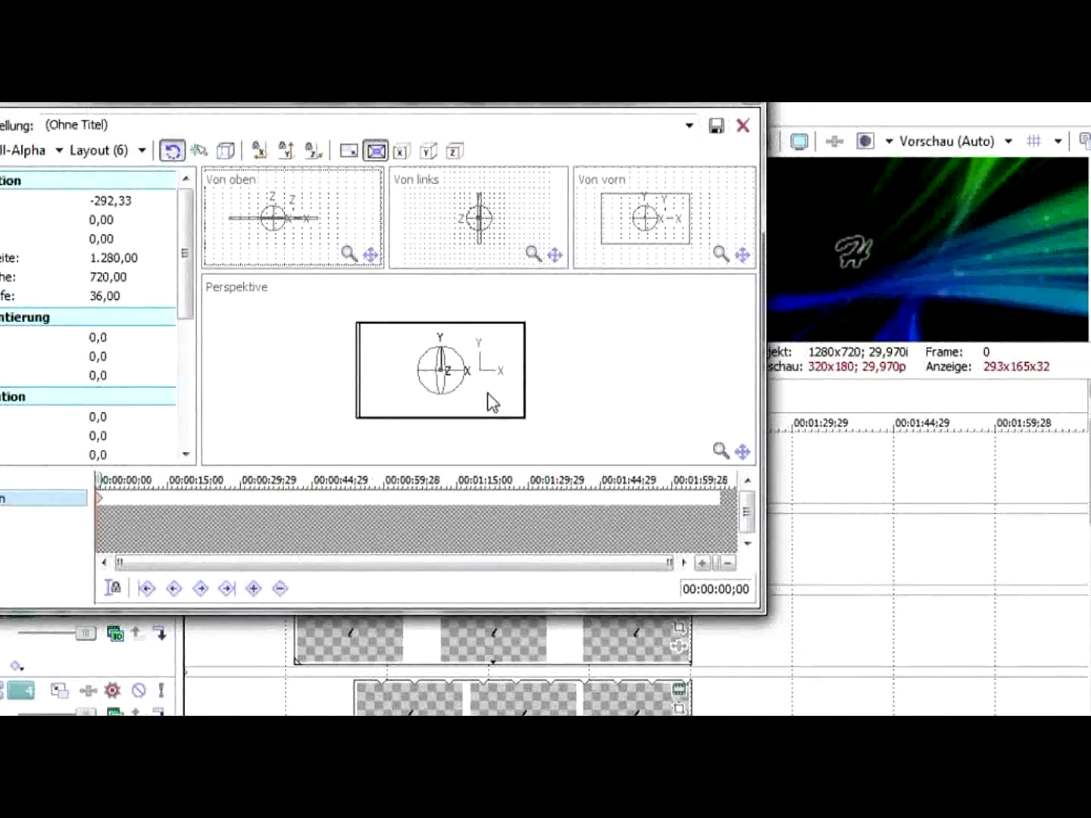
{"action": "left_click_drag", "start_coordinate": [488, 393], "coordinate": [402, 450]}
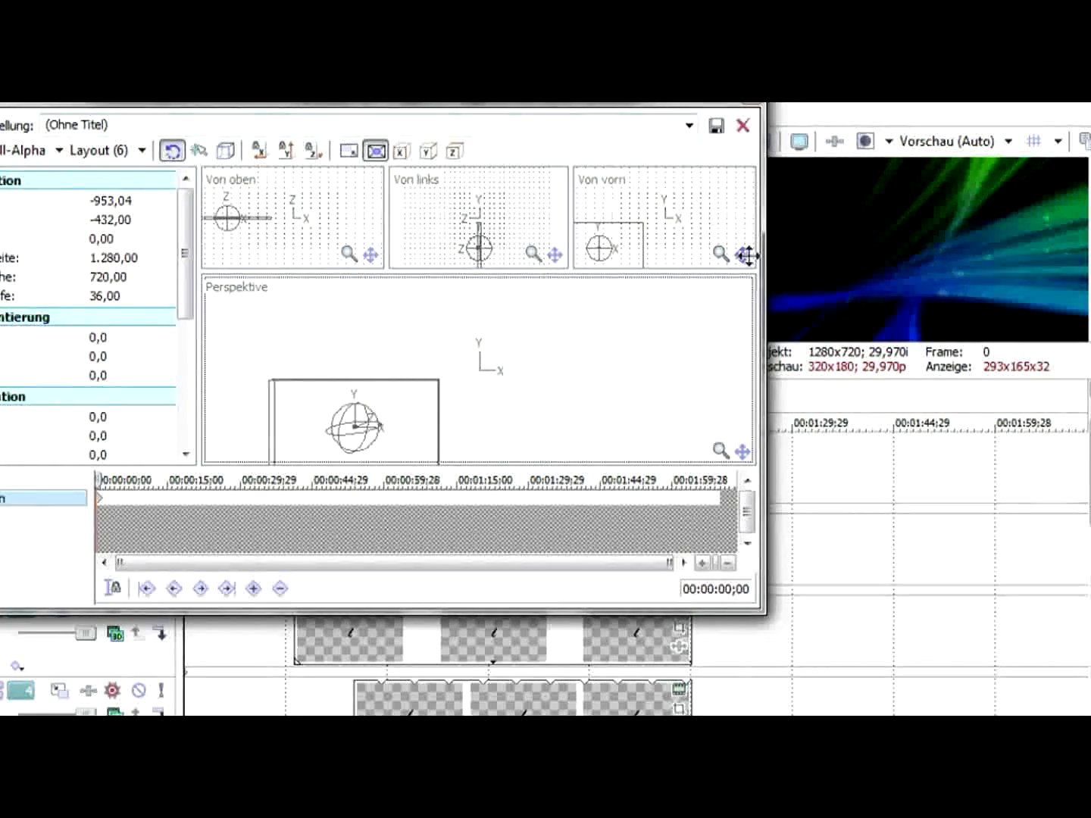
- Keyframe the "H" in 3D from X -648,10, Y -406,59 at 00:00:00;00 to X -275,39, Y -25,41 at 00:00:04;27, rotated to 360,5
{"action": "left_click_drag", "start_coordinate": [764, 282], "coordinate": [693, 280]}
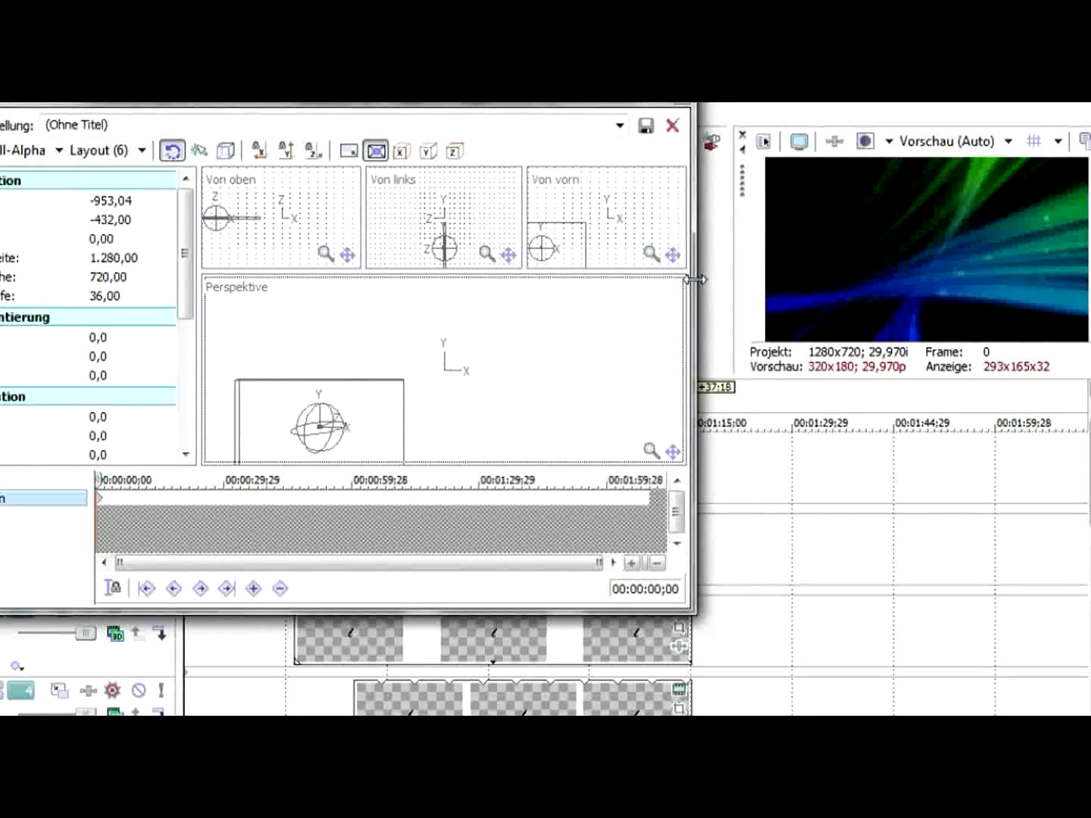
{"action": "left_click_drag", "start_coordinate": [363, 431], "coordinate": [405, 433]}
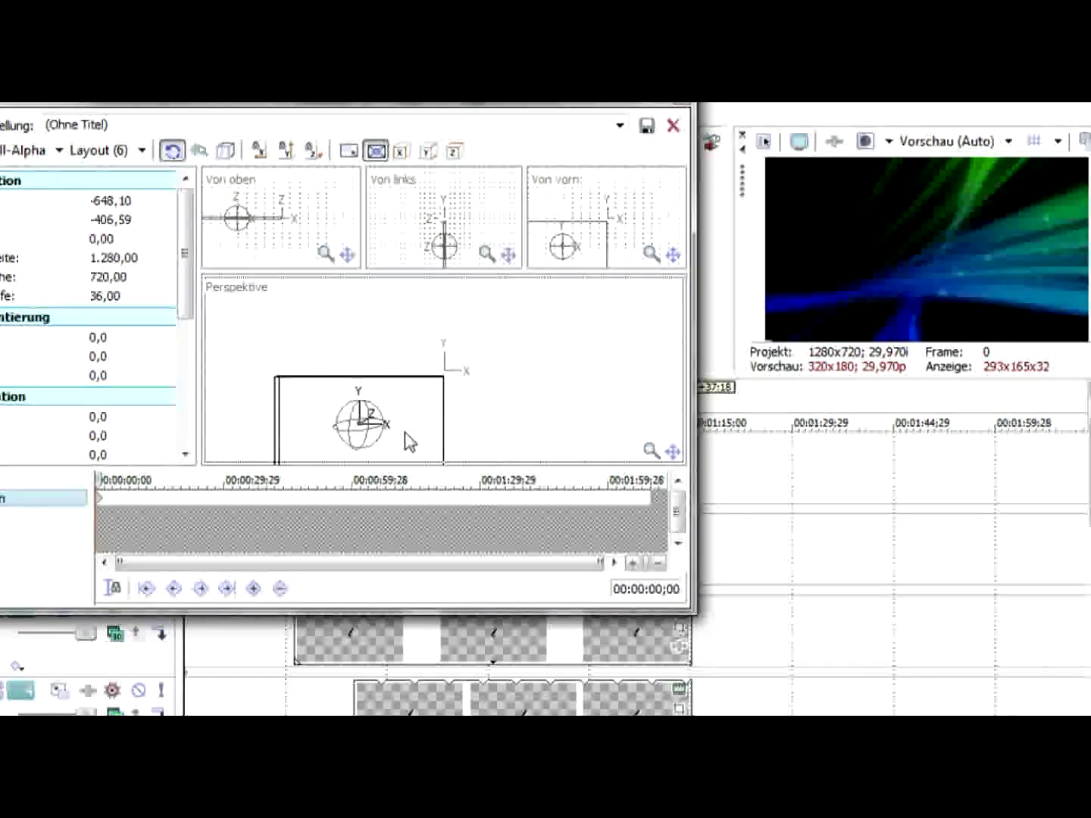
{"action": "mouse_move", "coordinate": [106, 479]}
{"action": "left_mouse_down"}
{"action": "mouse_move", "coordinate": [124, 479]}
{"action": "mouse_move", "coordinate": [113, 478]}
{"action": "left_mouse_up"}
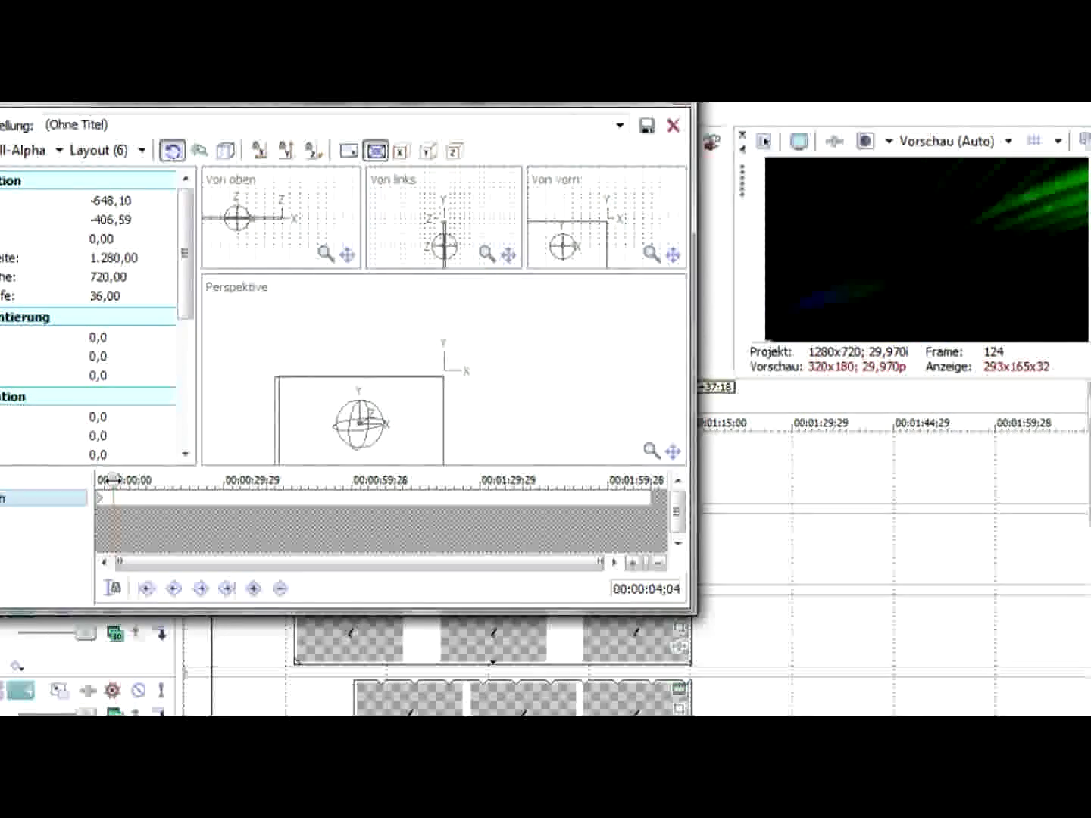
{"action": "left_click_drag", "start_coordinate": [411, 436], "coordinate": [474, 324]}
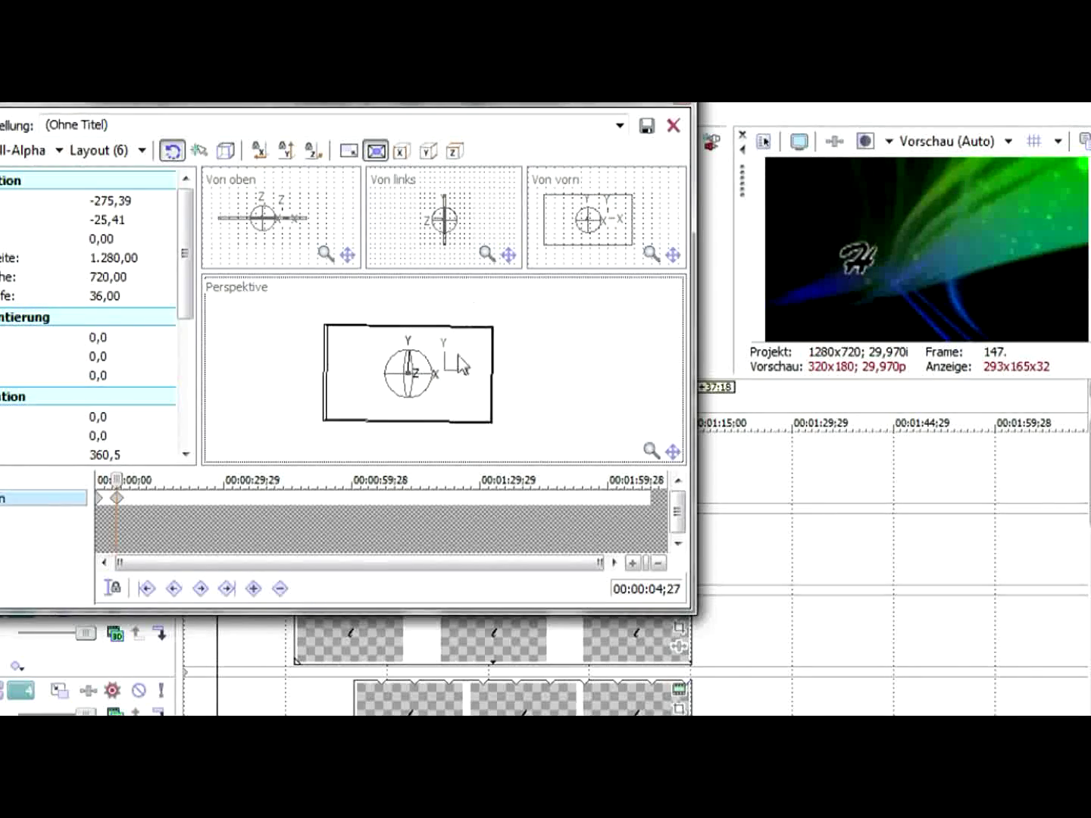
- Adjust the 3D position of the "H" at 00:00:05;05 to about X -309,27 and Y -8,47
{"action": "mouse_move", "coordinate": [113, 481]}
{"action": "left_mouse_down"}
{"action": "mouse_move", "coordinate": [73, 480]}
{"action": "mouse_move", "coordinate": [138, 473]}
{"action": "mouse_move", "coordinate": [117, 473]}
{"action": "left_mouse_up"}
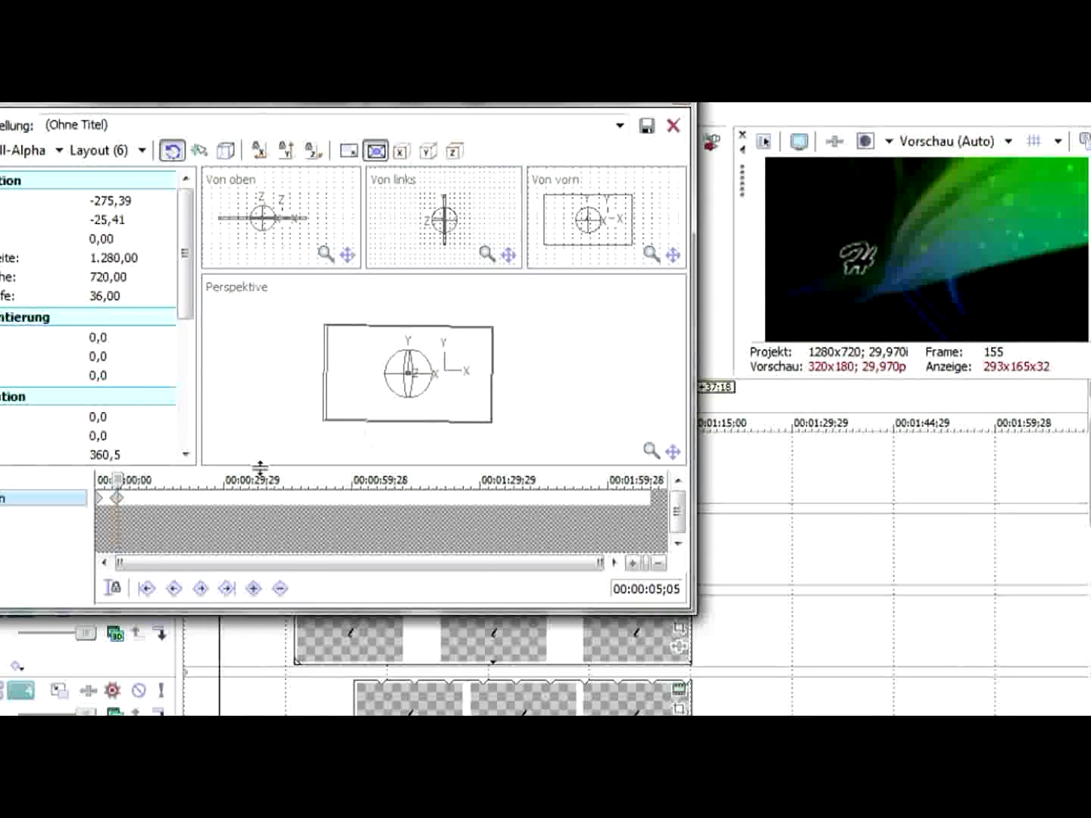
{"action": "mouse_move", "coordinate": [376, 397]}
{"action": "left_mouse_down"}
{"action": "mouse_move", "coordinate": [366, 383]}
{"action": "mouse_move", "coordinate": [372, 393]}
{"action": "left_mouse_up"}
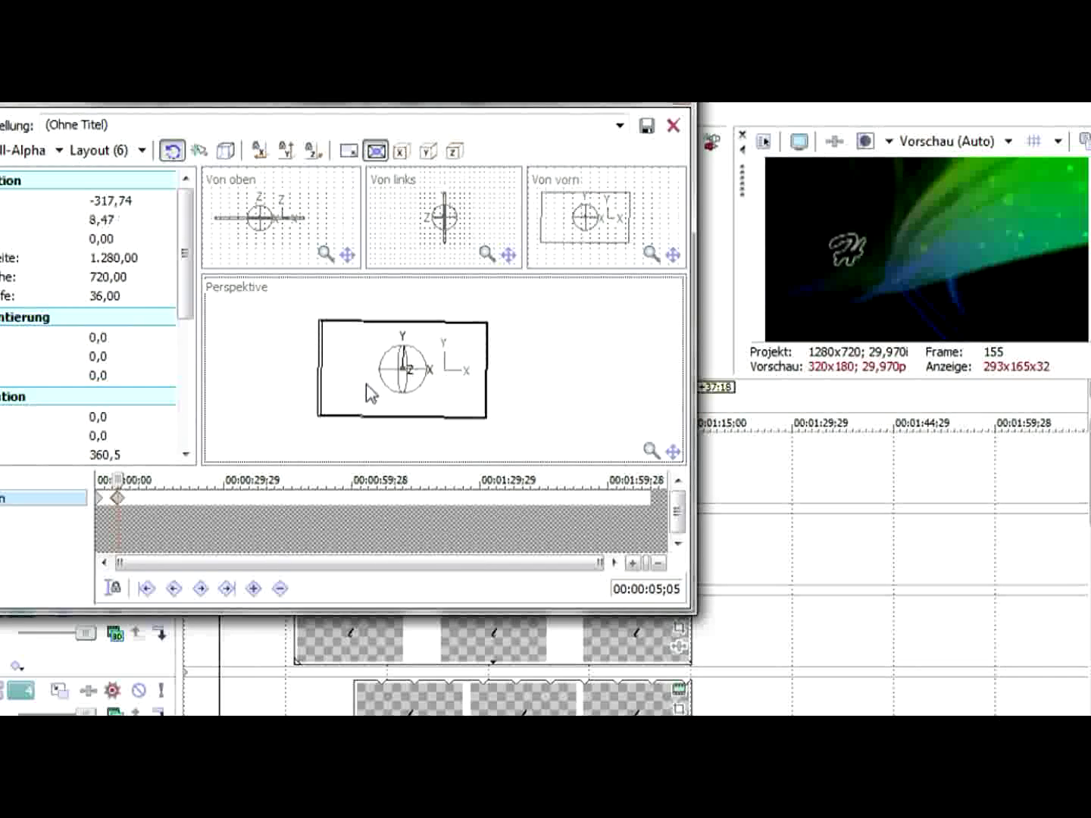
{"action": "left_click", "coordinate": [123, 480]}
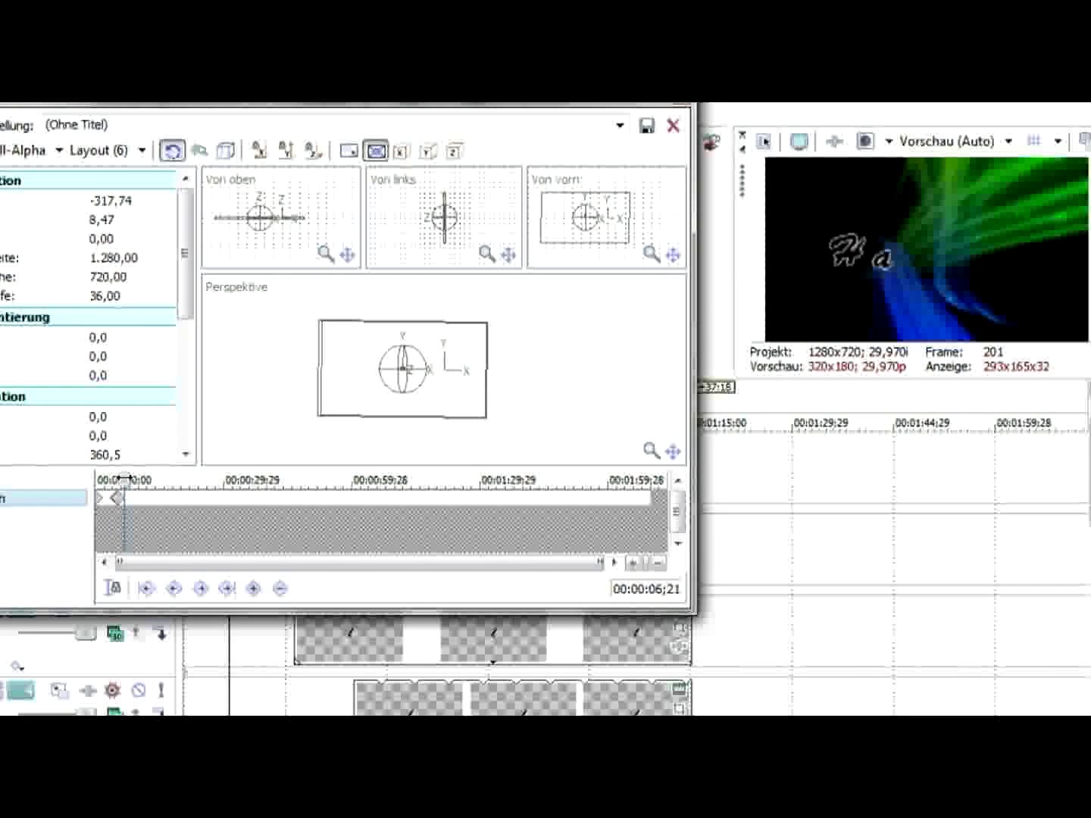
{"action": "mouse_move", "coordinate": [123, 480]}
{"action": "left_mouse_down"}
{"action": "mouse_move", "coordinate": [107, 480]}
{"action": "mouse_move", "coordinate": [125, 479]}
{"action": "left_mouse_up"}
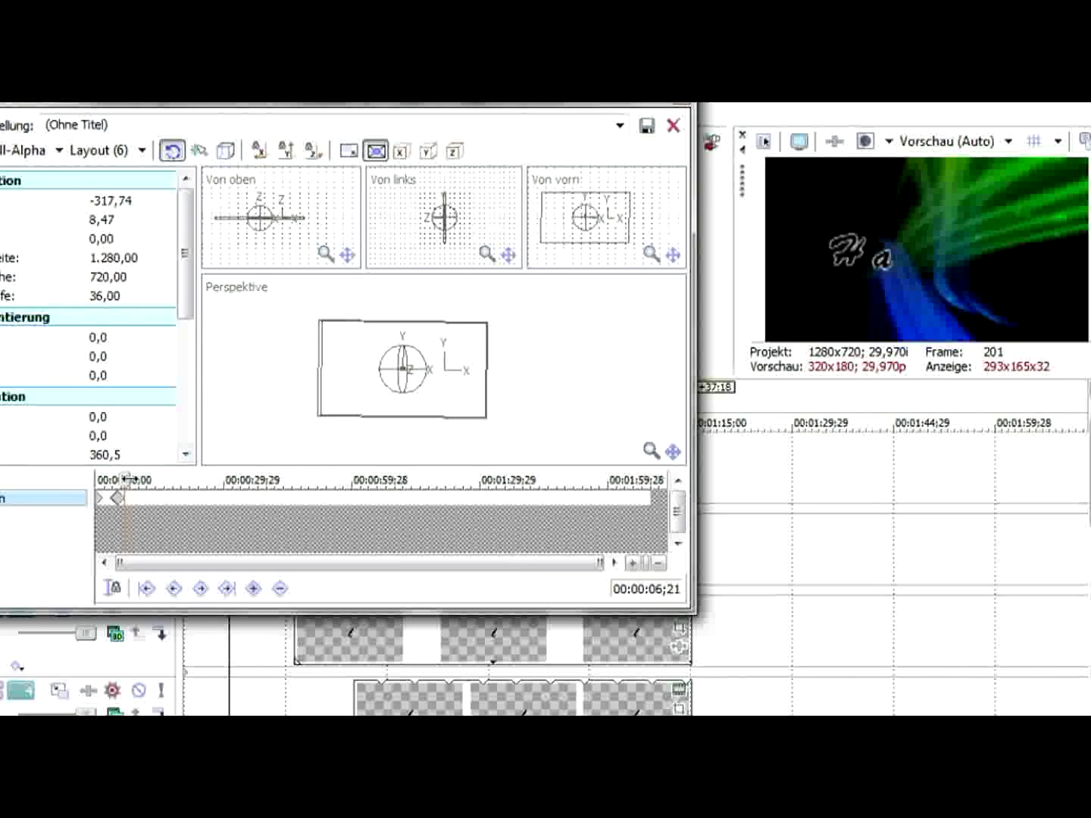
{"action": "left_click_drag", "start_coordinate": [129, 478], "coordinate": [118, 478]}
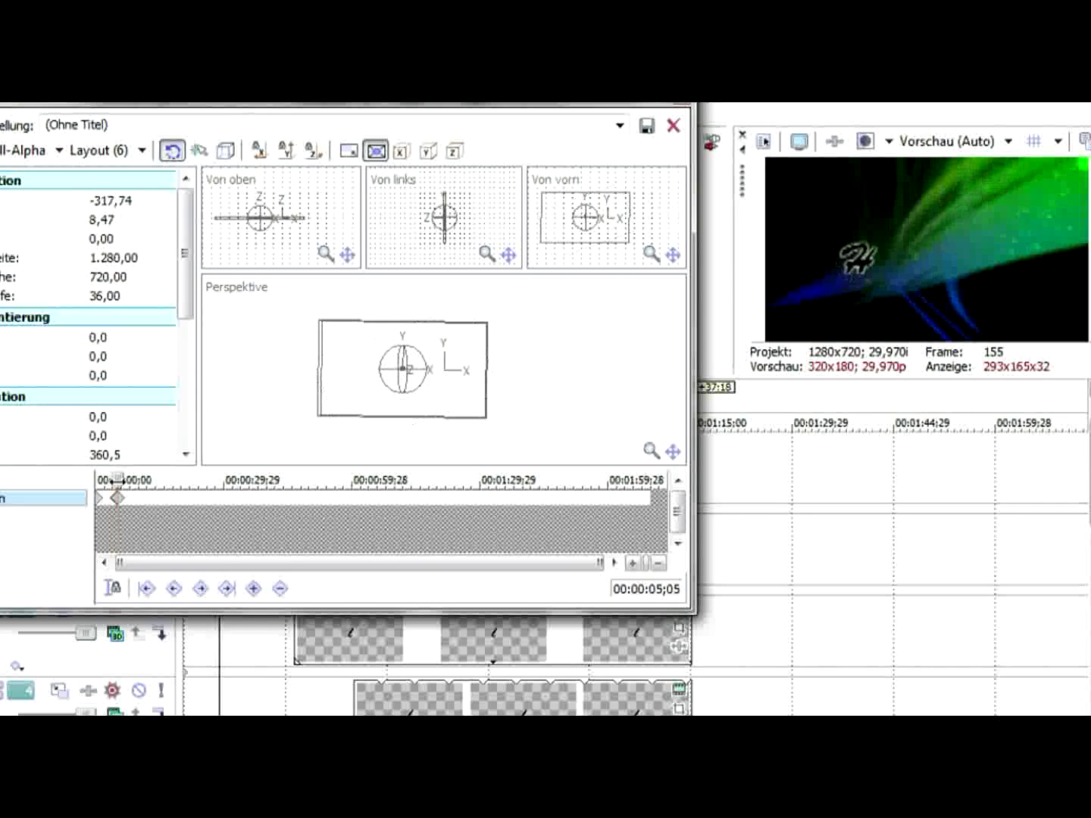
{"action": "left_click", "coordinate": [372, 399]}
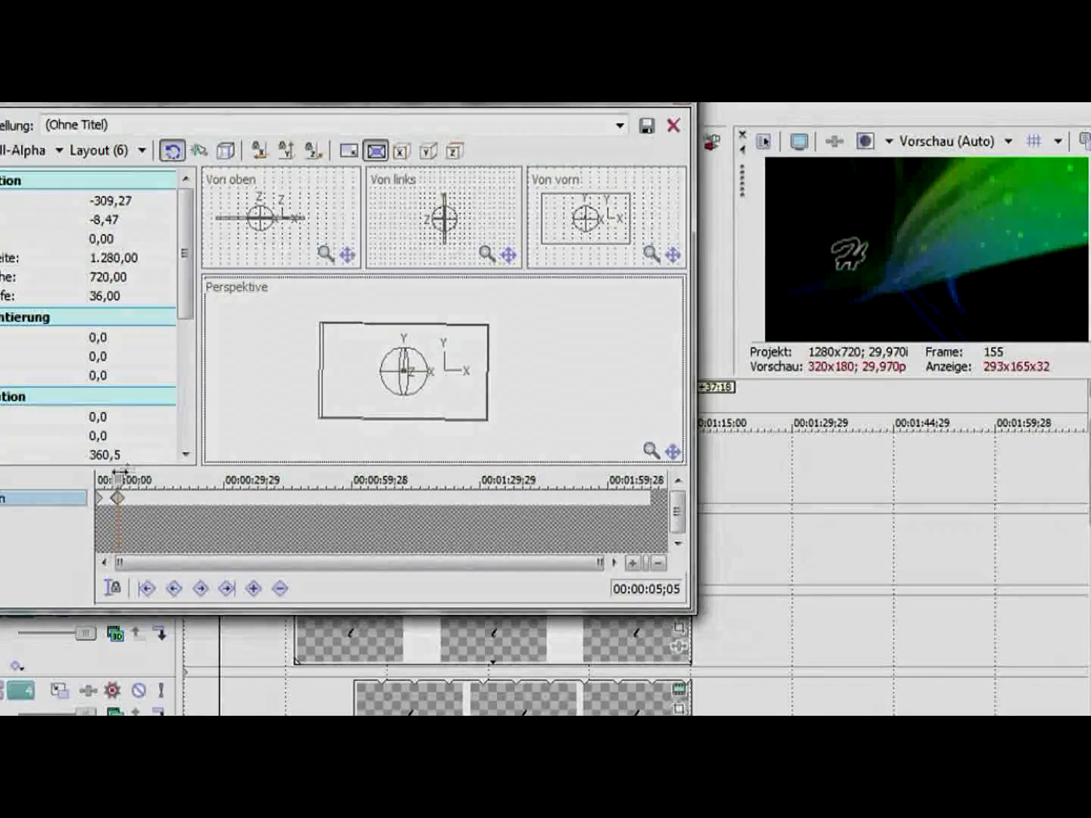
{"action": "left_click", "coordinate": [116, 484]}
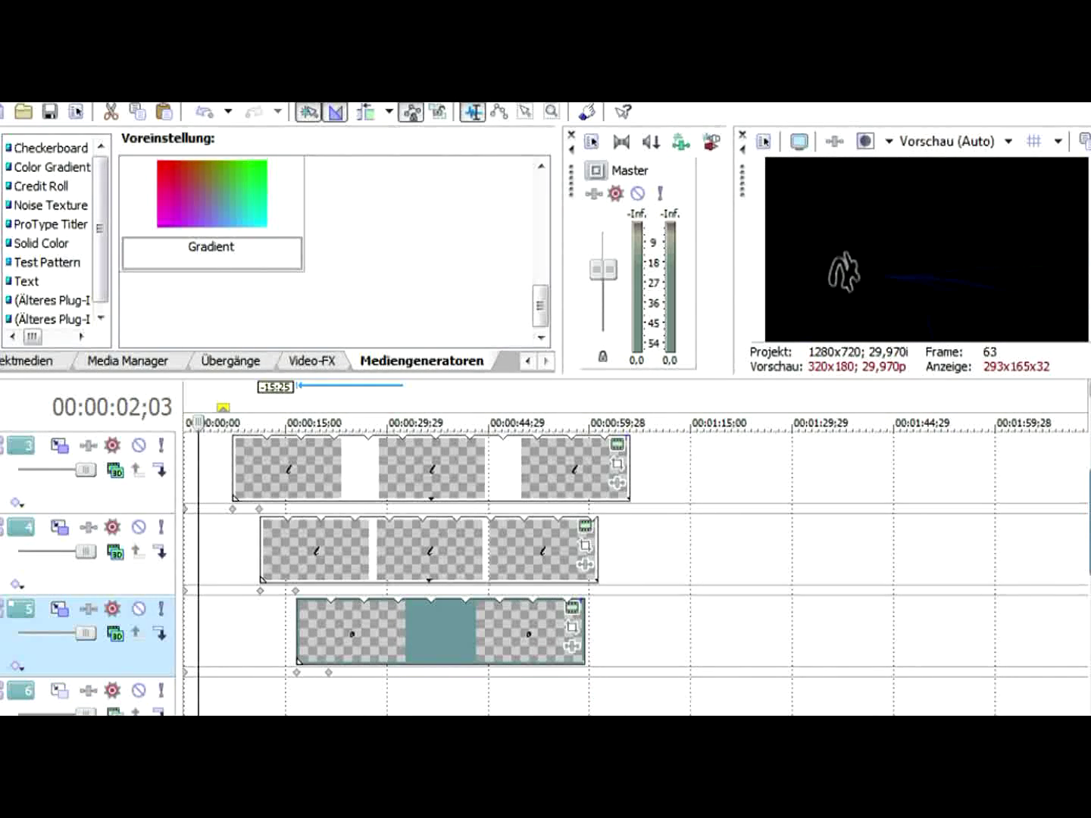
- Trim the ends of the letter clips on tracks 1 to 5 back to a common end at about 00:00:30
{"action": "left_click_drag", "start_coordinate": [577, 633], "coordinate": [437, 634]}
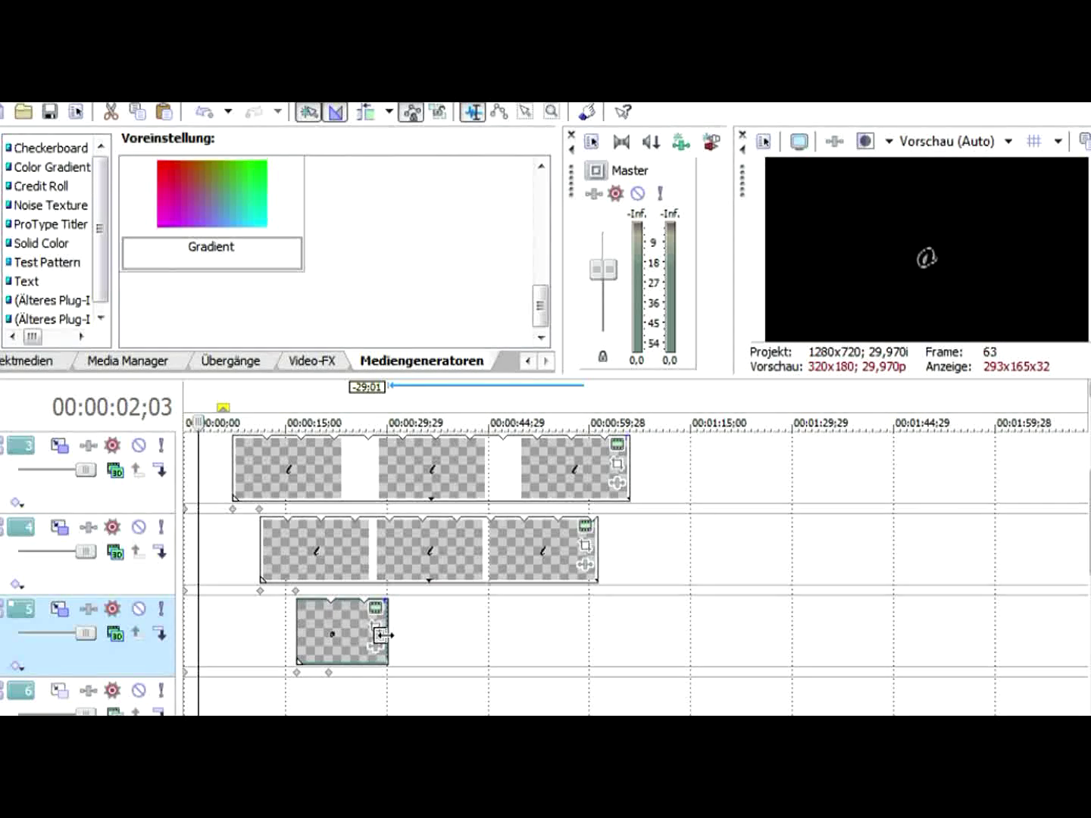
{"action": "left_click_drag", "start_coordinate": [596, 556], "coordinate": [420, 556]}
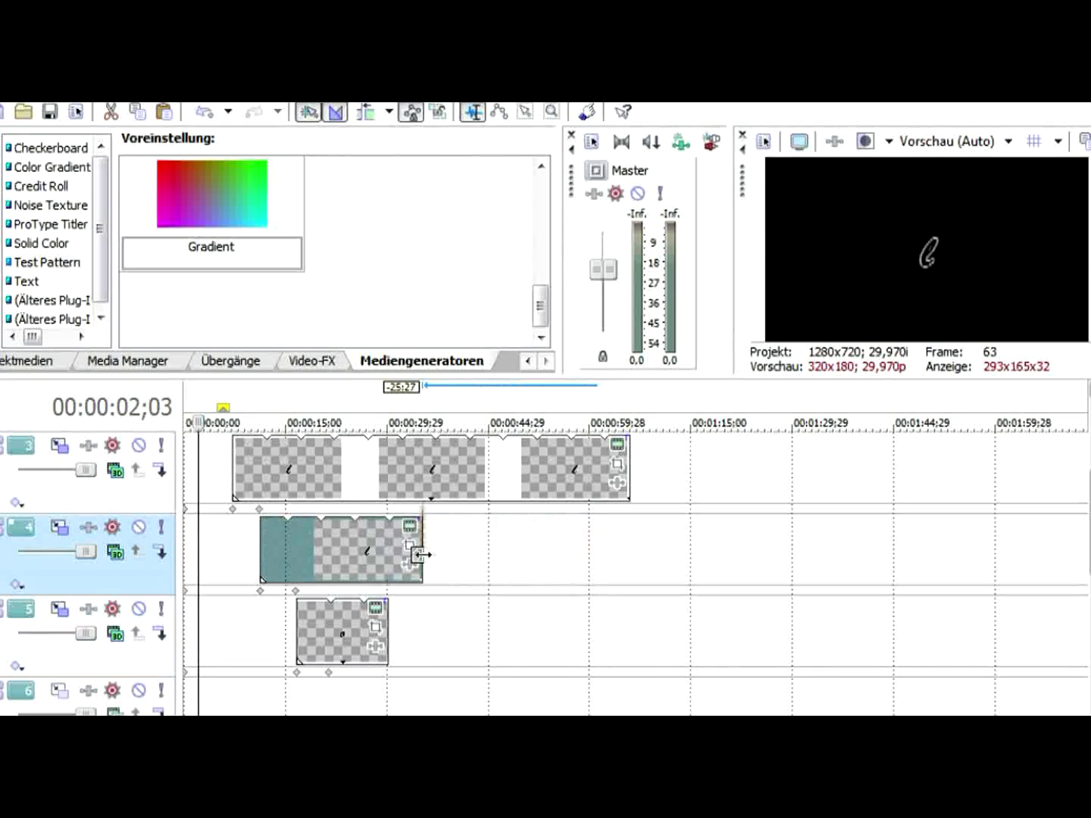
{"action": "left_click_drag", "start_coordinate": [627, 467], "coordinate": [389, 467]}
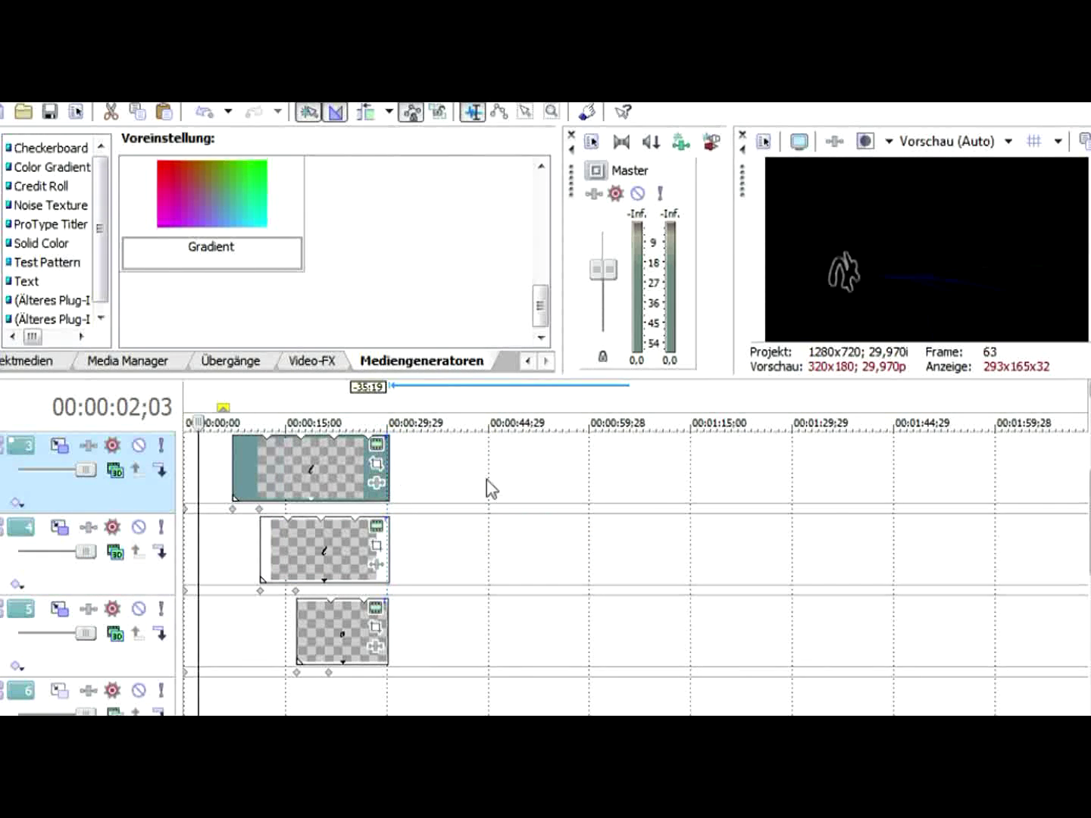
{"action": "scroll", "coordinate": [1088, 568], "scroll_direction": "up", "scroll_amount": 2}
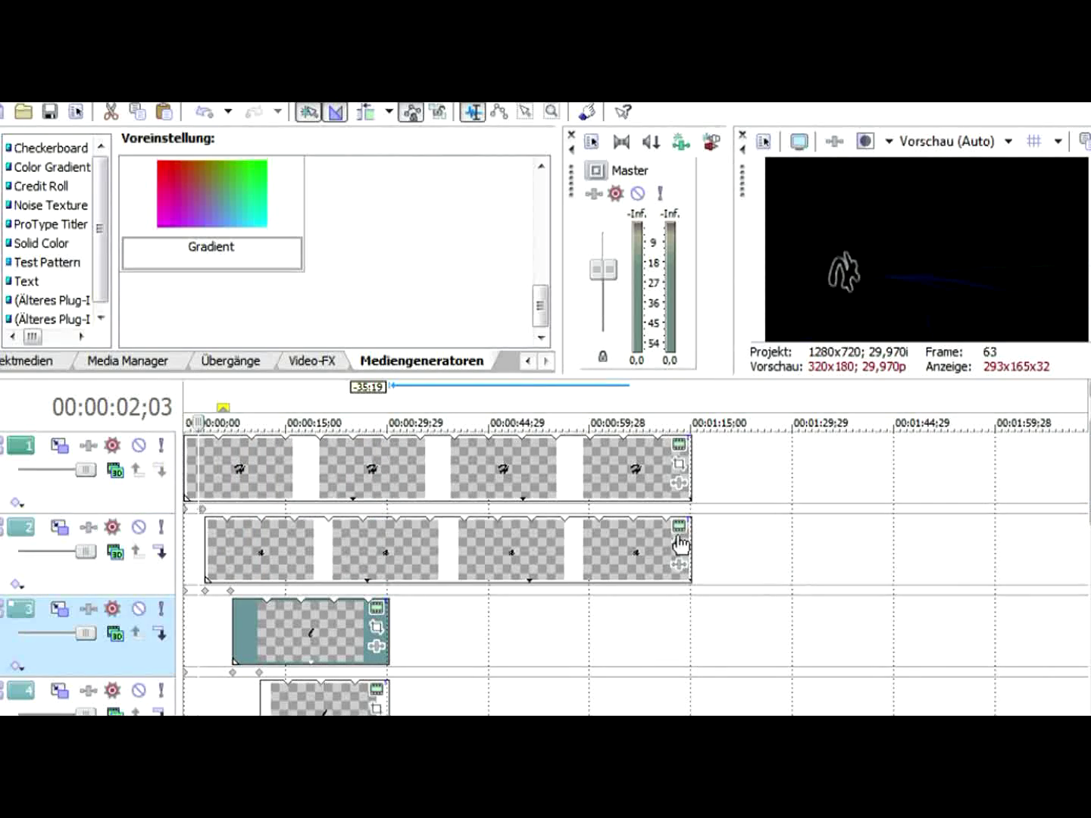
{"action": "left_click_drag", "start_coordinate": [687, 541], "coordinate": [438, 551]}
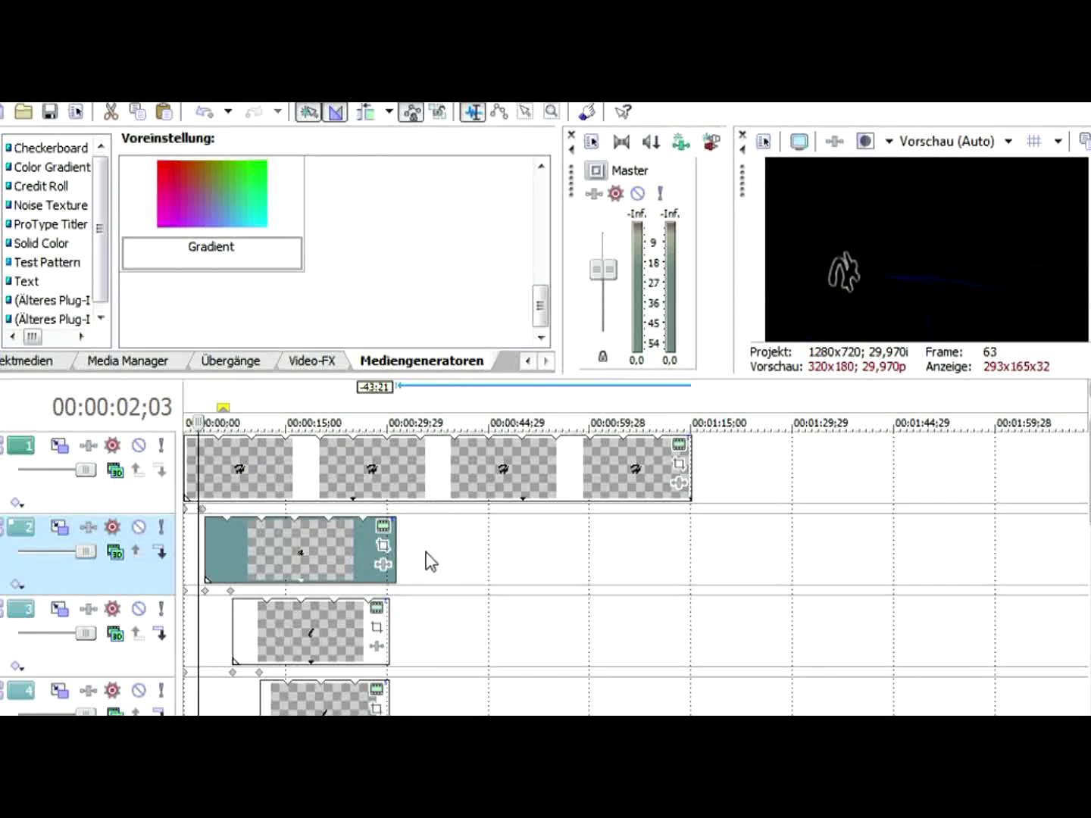
{"action": "left_click_drag", "start_coordinate": [385, 557], "coordinate": [389, 555]}
{"action": "left_click_drag", "start_coordinate": [690, 460], "coordinate": [392, 472]}
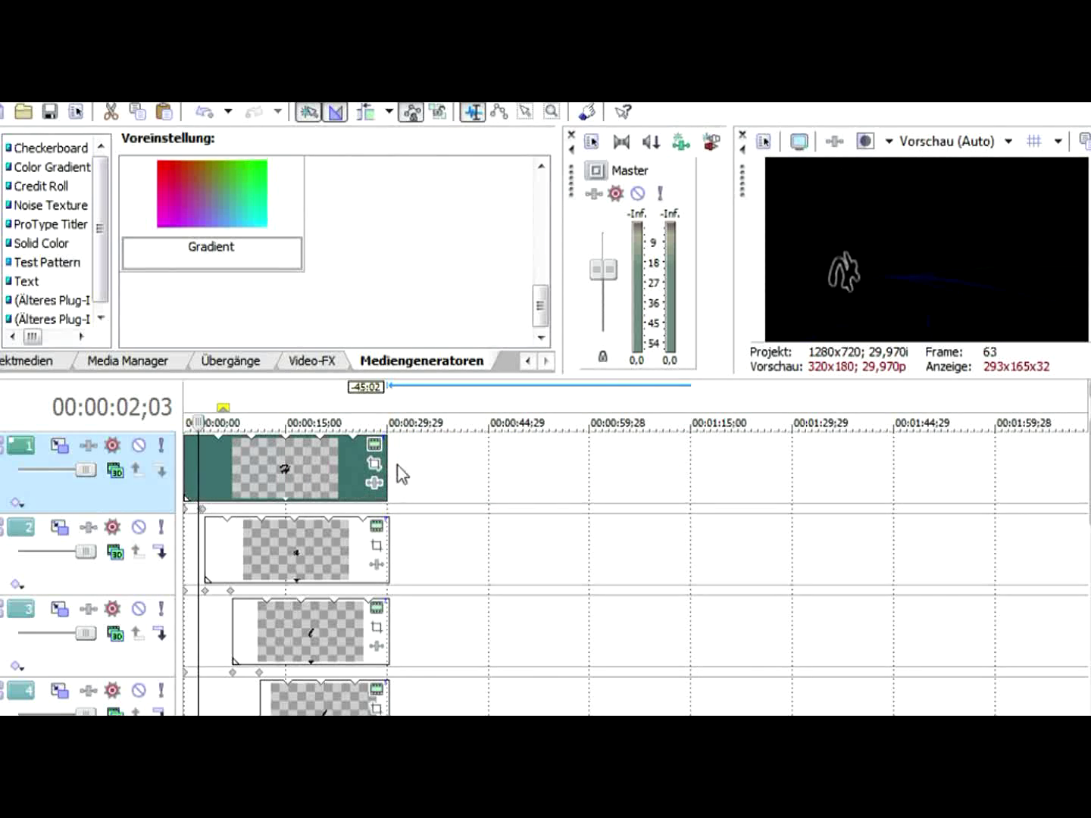
{"action": "left_click", "coordinate": [386, 479]}
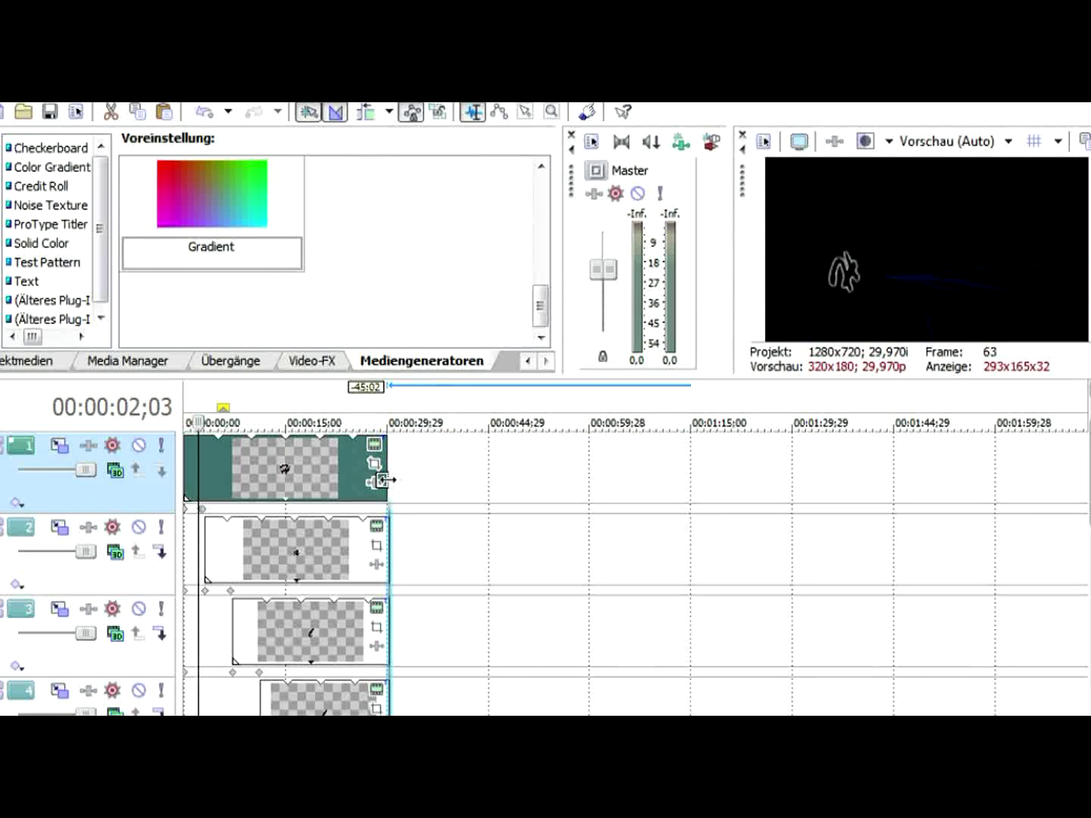
- Add a fade-out to each letter clip on tracks 1 to 5, starting at about 00:00:21
{"action": "left_click_drag", "start_coordinate": [389, 437], "coordinate": [329, 435]}
{"action": "left_click_drag", "start_coordinate": [391, 518], "coordinate": [324, 520]}
{"action": "left_click_drag", "start_coordinate": [388, 599], "coordinate": [325, 597]}
{"action": "left_click_drag", "start_coordinate": [393, 682], "coordinate": [328, 682]}
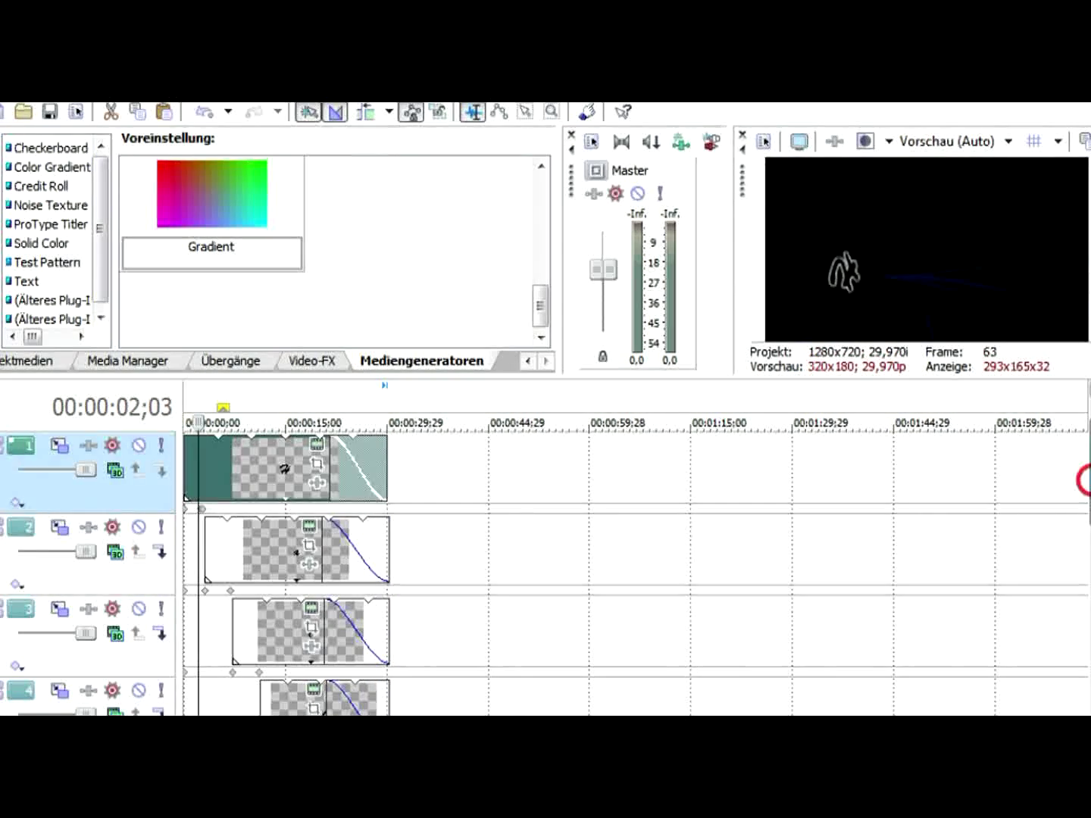
{"action": "scroll", "coordinate": [485, 576], "scroll_direction": "down", "scroll_amount": 2}
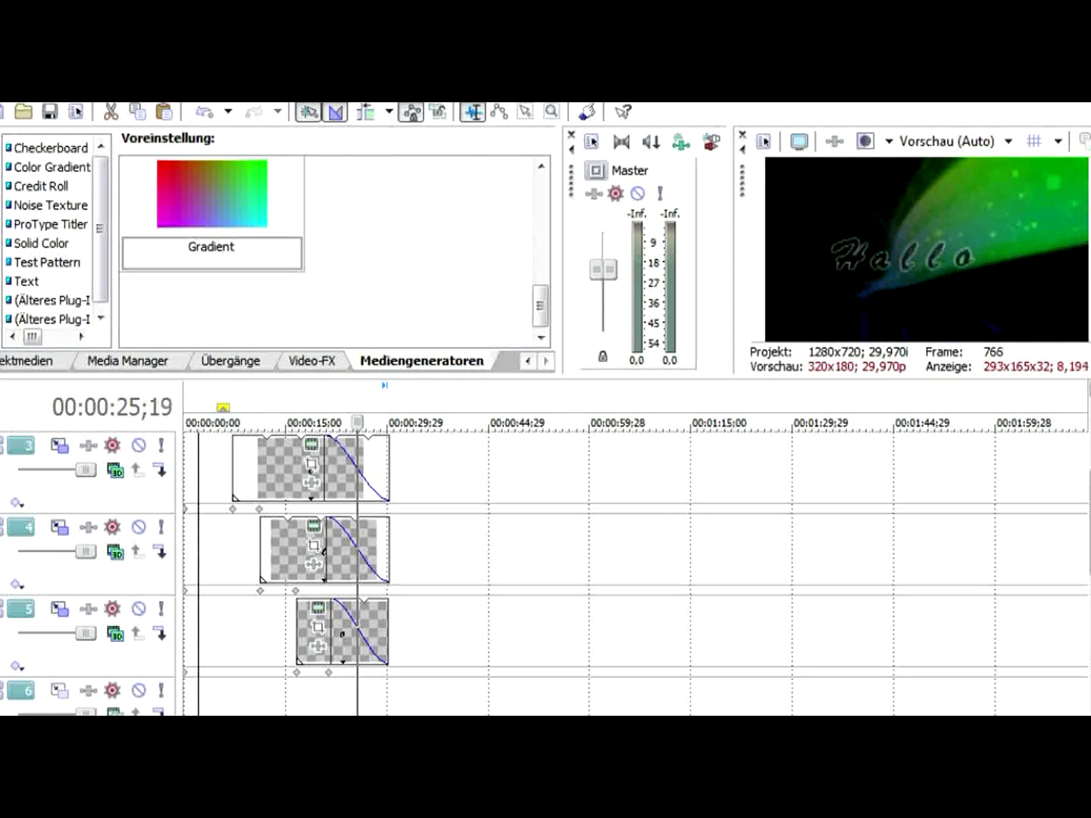
- Split the background clip on track 8 at 00:00:30;06, where the letter clips end, and delete the remainder
{"action": "scroll", "coordinate": [1086, 506], "scroll_direction": "down", "scroll_amount": 2}
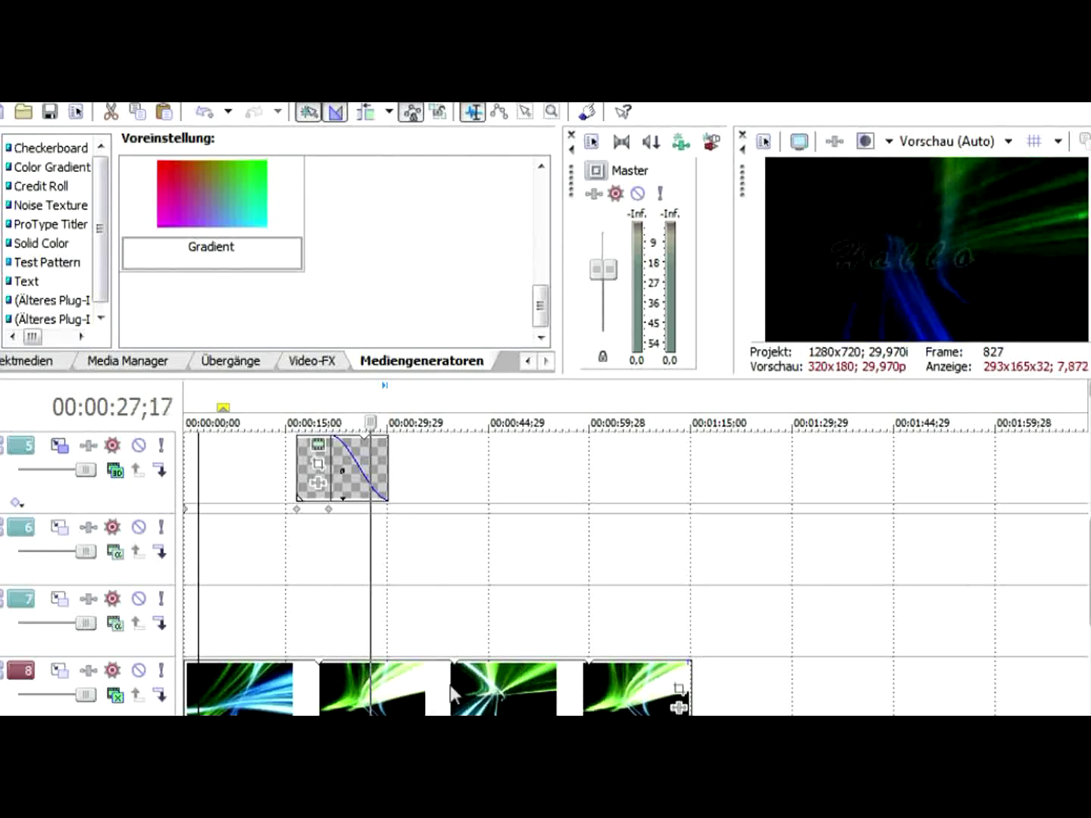
{"action": "left_click", "coordinate": [386, 706]}
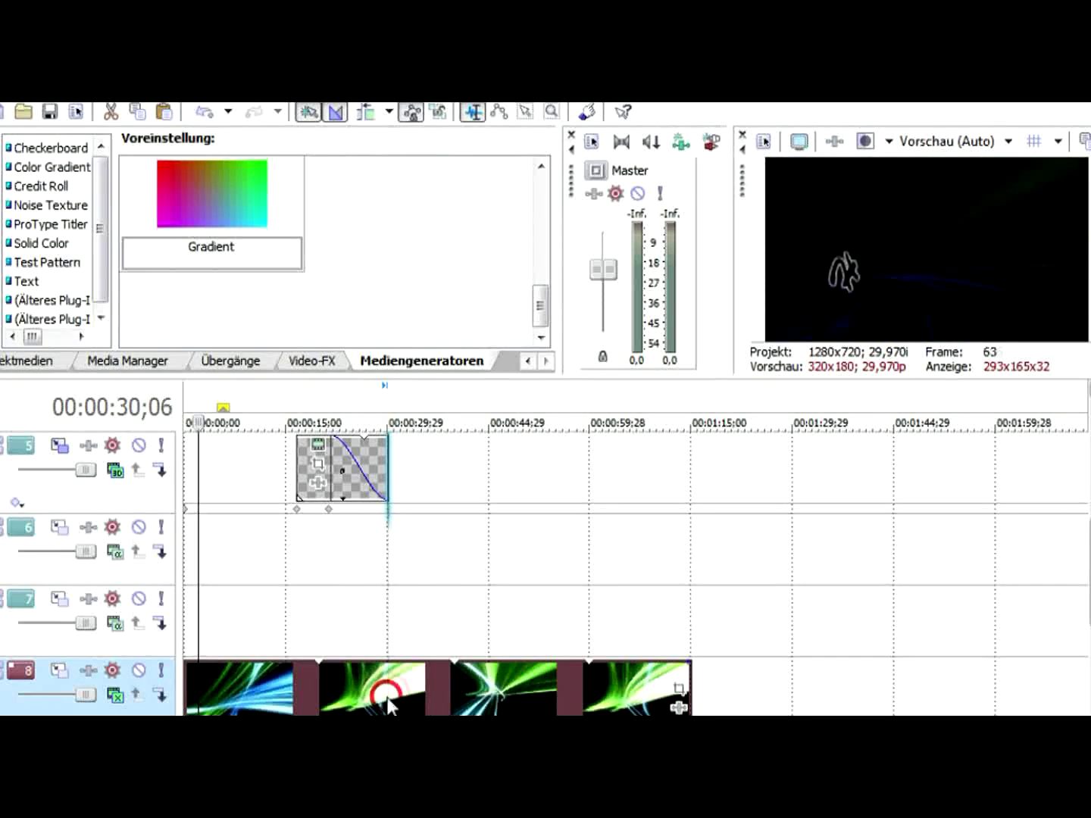
{"action": "left_click_drag", "start_coordinate": [385, 679], "coordinate": [382, 680]}
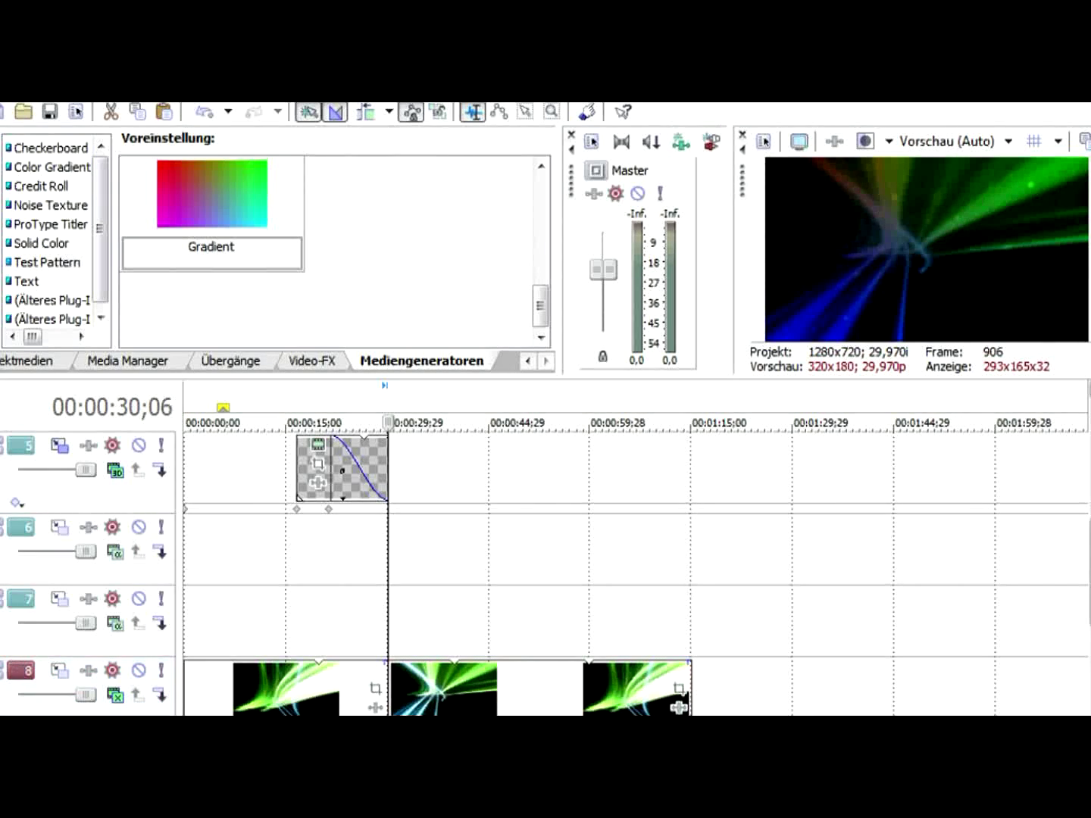
{"action": "left_click", "coordinate": [445, 686]}
{"action": "key", "text": "Delete"}
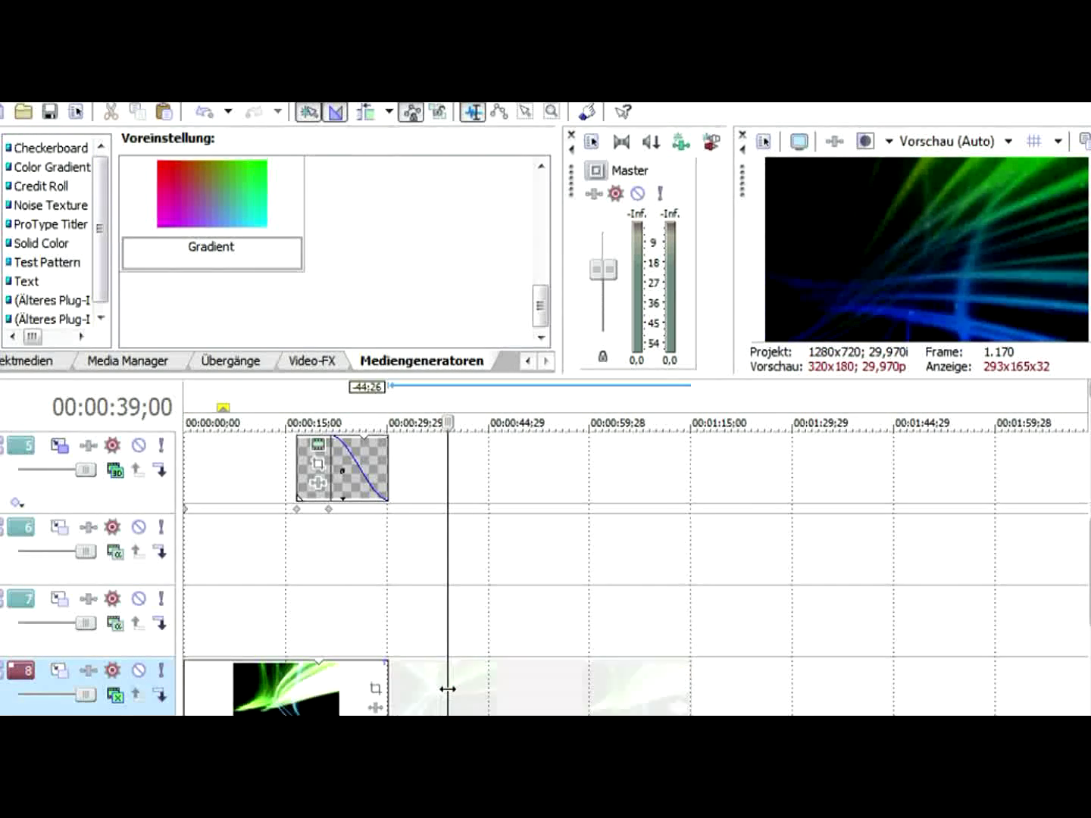
- Add a fade-out to the background clip on track 8, starting at about 00:00:21 in line with the letter fades
{"action": "left_click", "coordinate": [460, 422]}
{"action": "left_click_drag", "start_coordinate": [386, 668], "coordinate": [330, 677]}
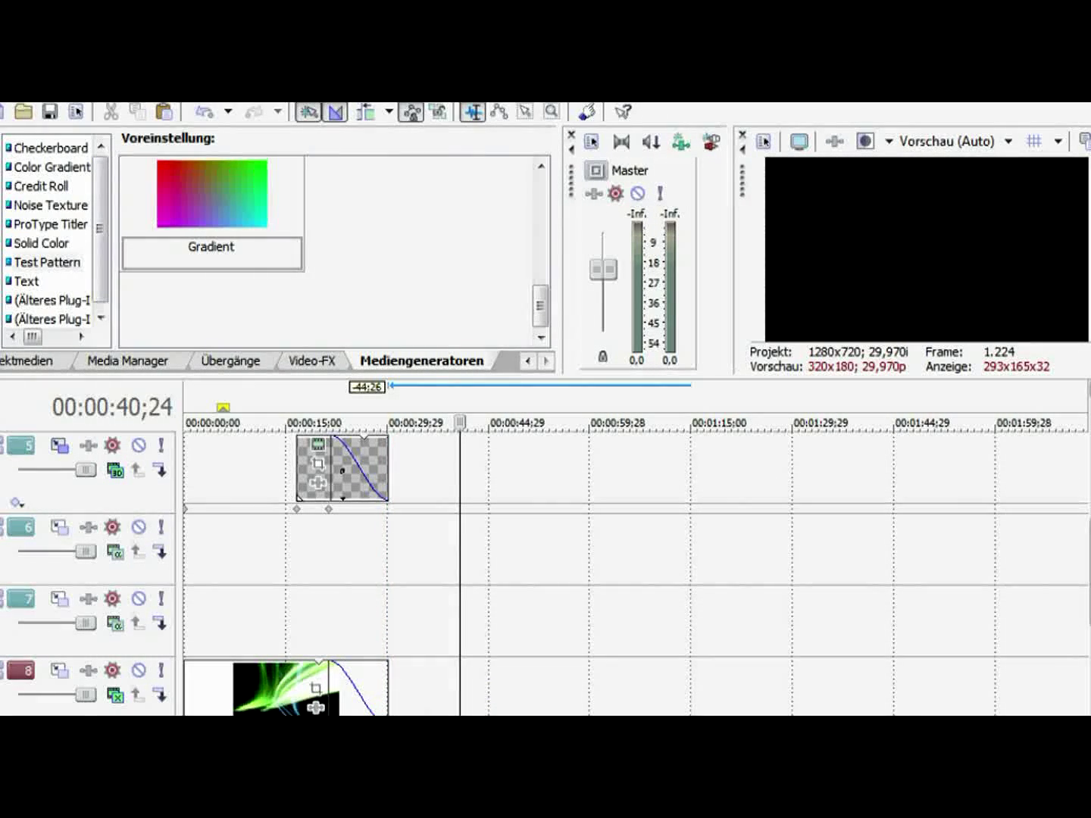
{"action": "left_click", "coordinate": [311, 705]}
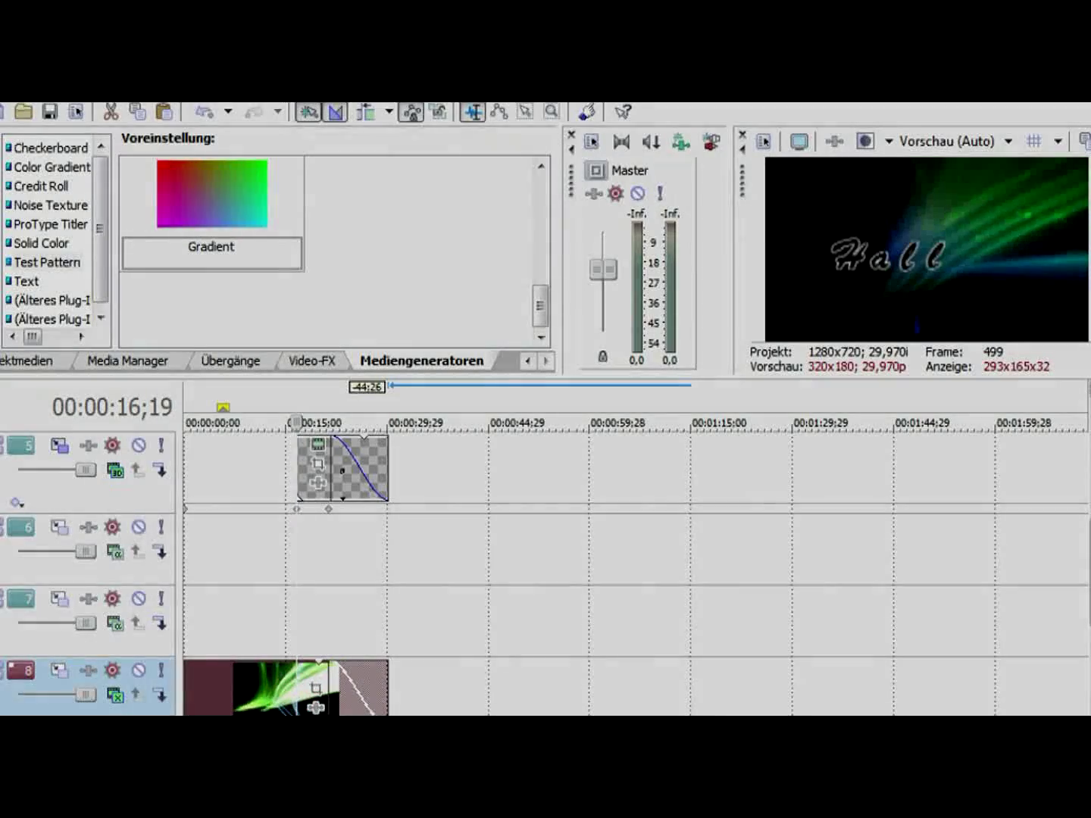